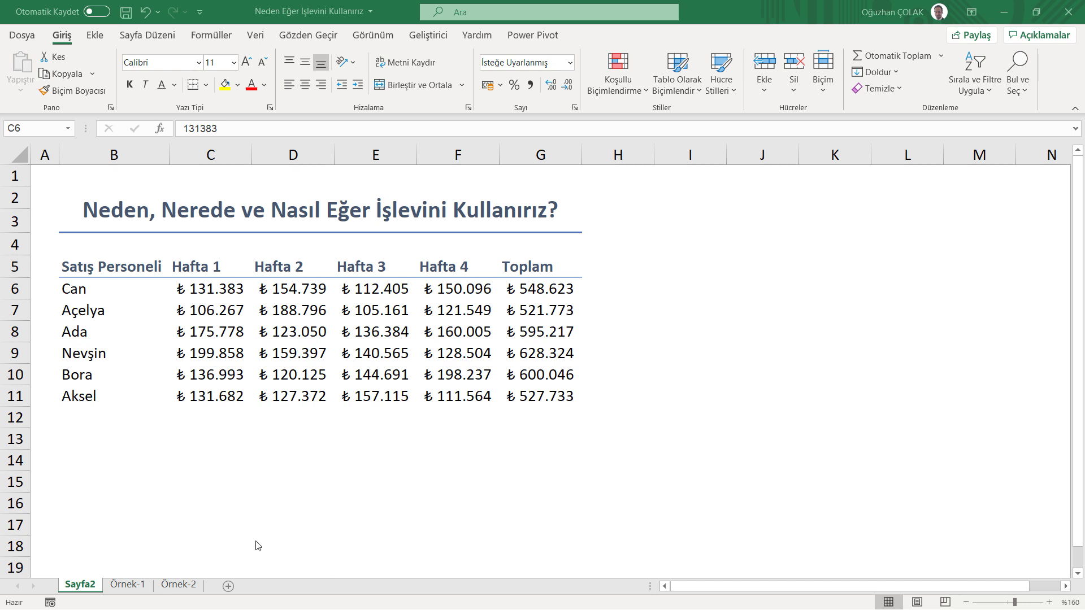
Step: Switch to the Örnek-1 sheet and review its title and its Hafta and Toplam columns
{"action": "left_click", "coordinate": [125, 587]}
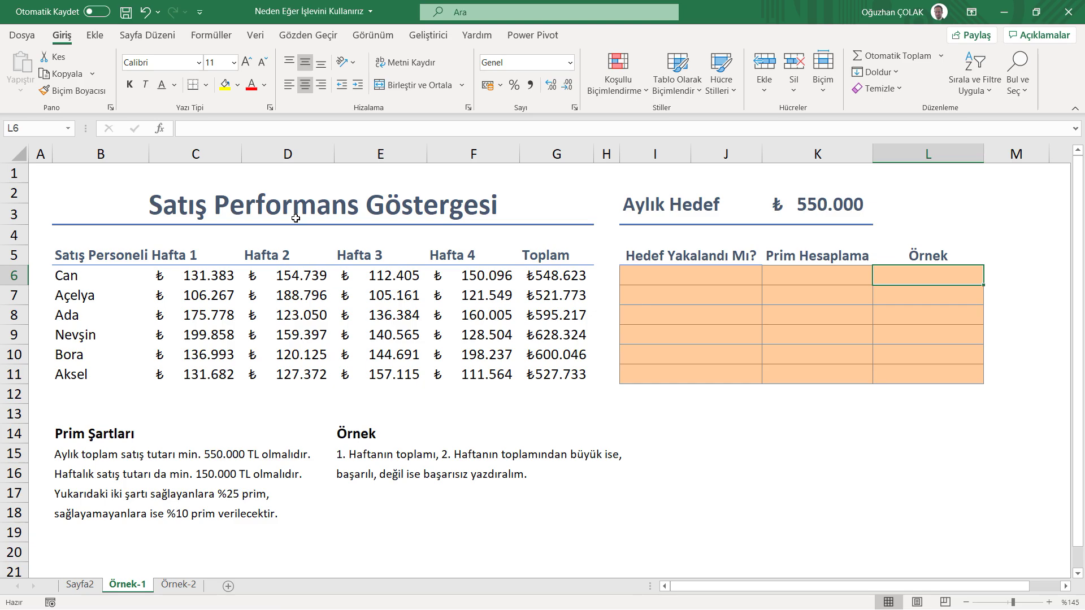
{"action": "left_click", "coordinate": [296, 218]}
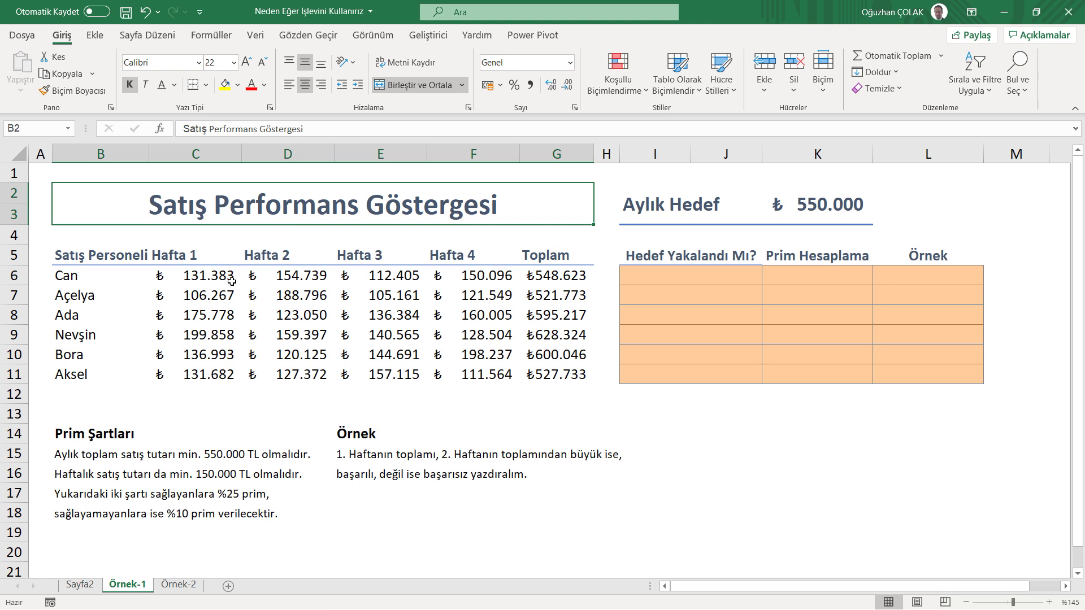
{"action": "left_click_drag", "start_coordinate": [186, 255], "coordinate": [203, 374]}
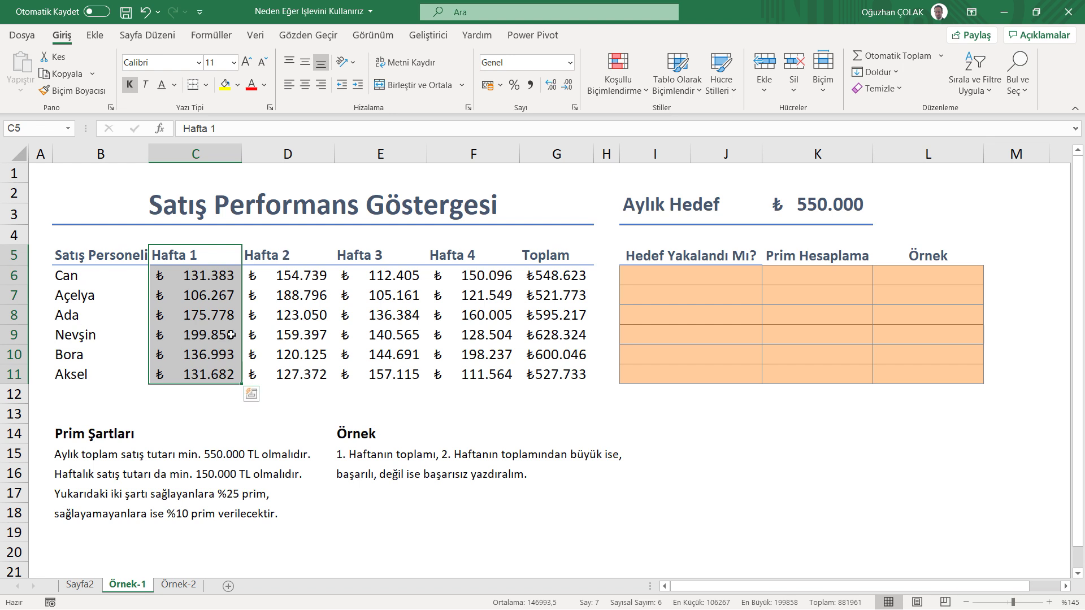
{"action": "left_click_drag", "start_coordinate": [287, 251], "coordinate": [308, 376]}
{"action": "left_click_drag", "start_coordinate": [379, 254], "coordinate": [395, 376]}
{"action": "left_click_drag", "start_coordinate": [545, 254], "coordinate": [563, 370]}
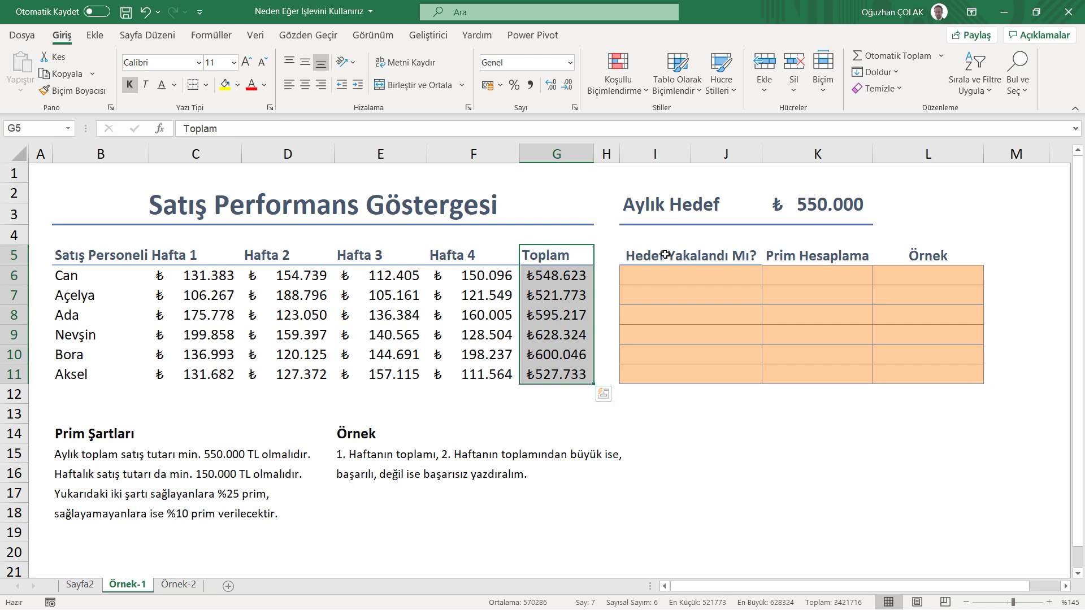
Step: Check the Toplam and Prim Hesaplama cells, then begin =eğer in Can's Hedef Yakalandı Mı? cell I6
{"action": "left_click", "coordinate": [664, 278]}
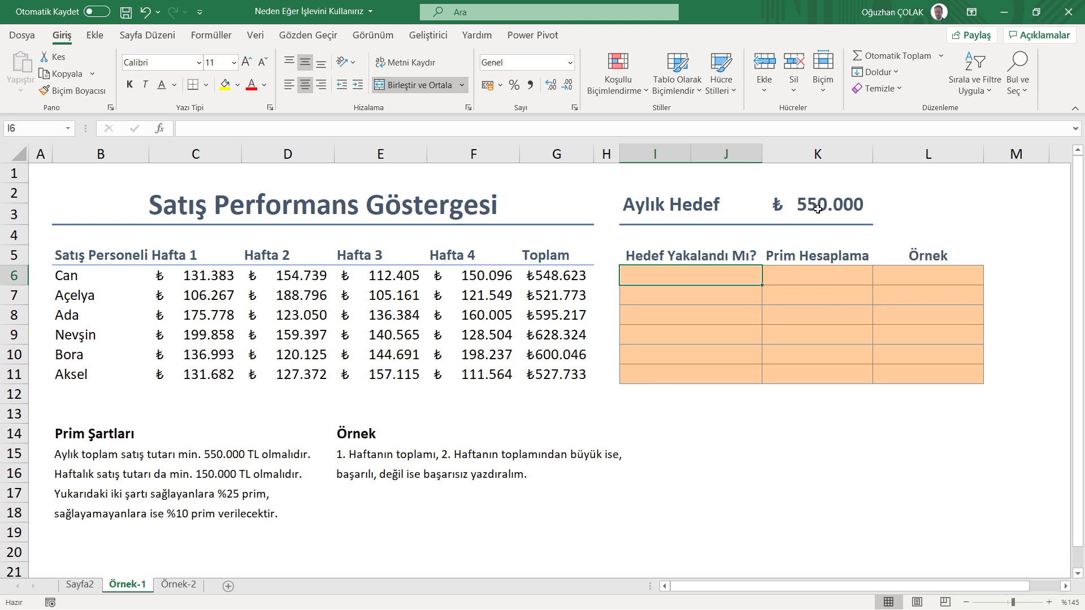
{"action": "left_click_drag", "start_coordinate": [553, 275], "coordinate": [545, 376]}
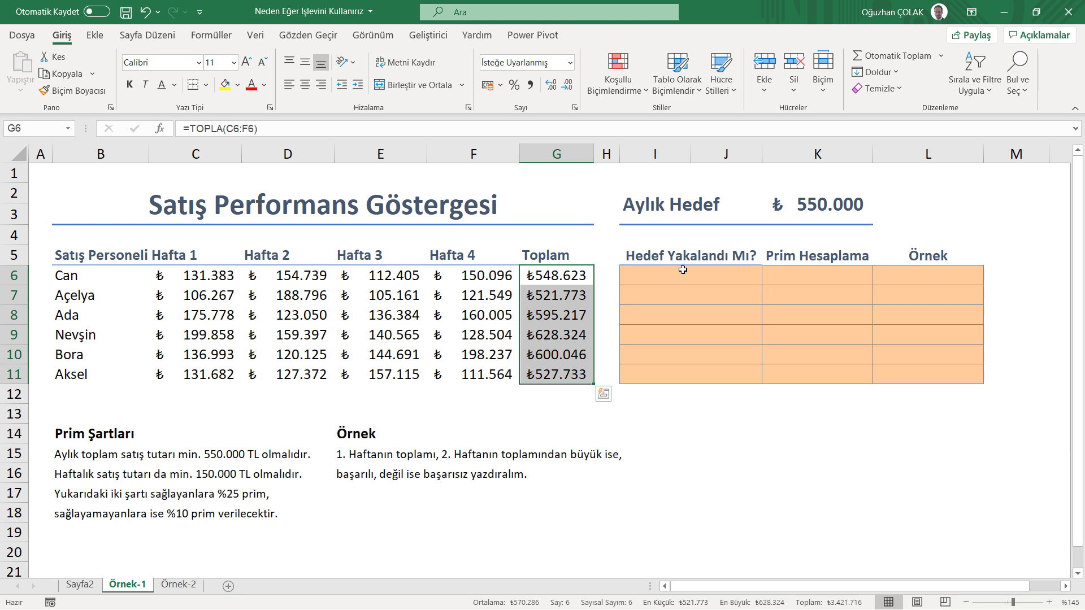
{"action": "left_click", "coordinate": [812, 276]}
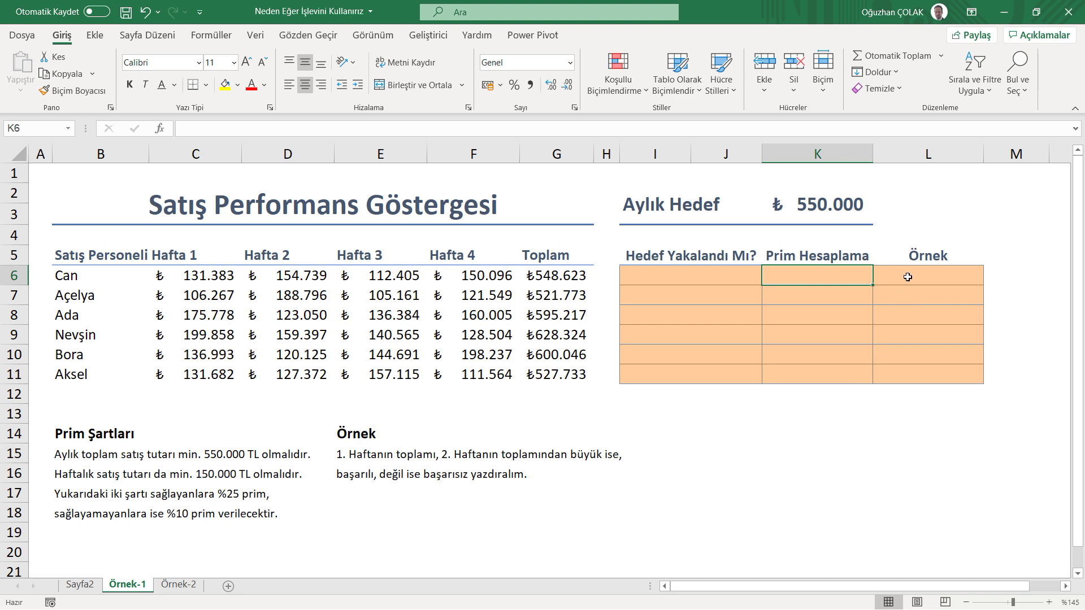
{"action": "left_click", "coordinate": [643, 272]}
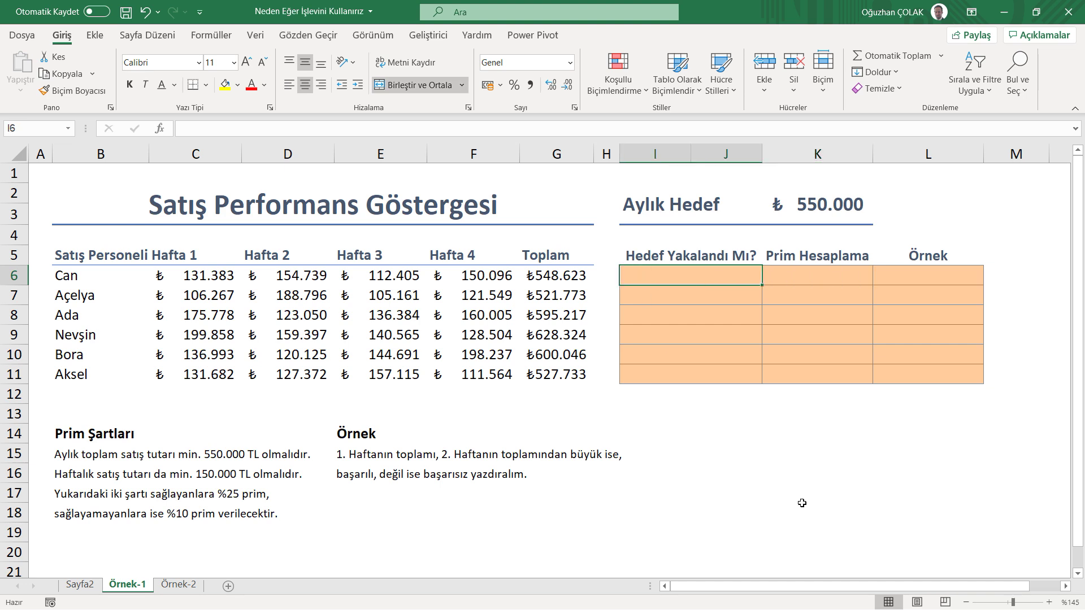
{"action": "type", "text": "=eğer"}
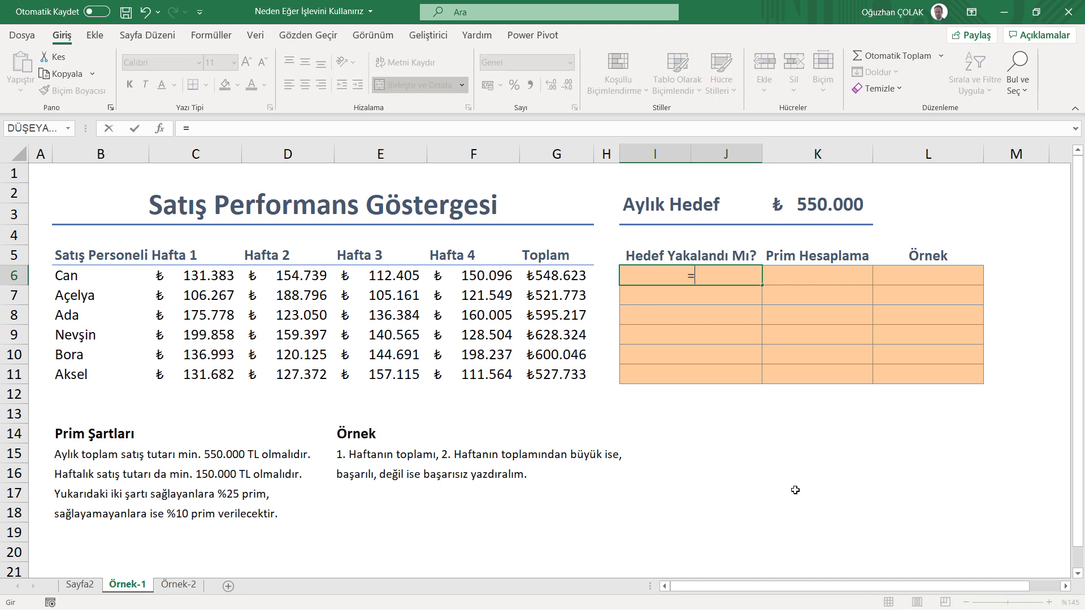
Step: Enter =EĞER(G6>$K$2;"Hedef Yakalandı";"Hedef Yakalanamadı") in I6, which shows Hedef Yakalanamadı
{"action": "key", "text": "Tab"}
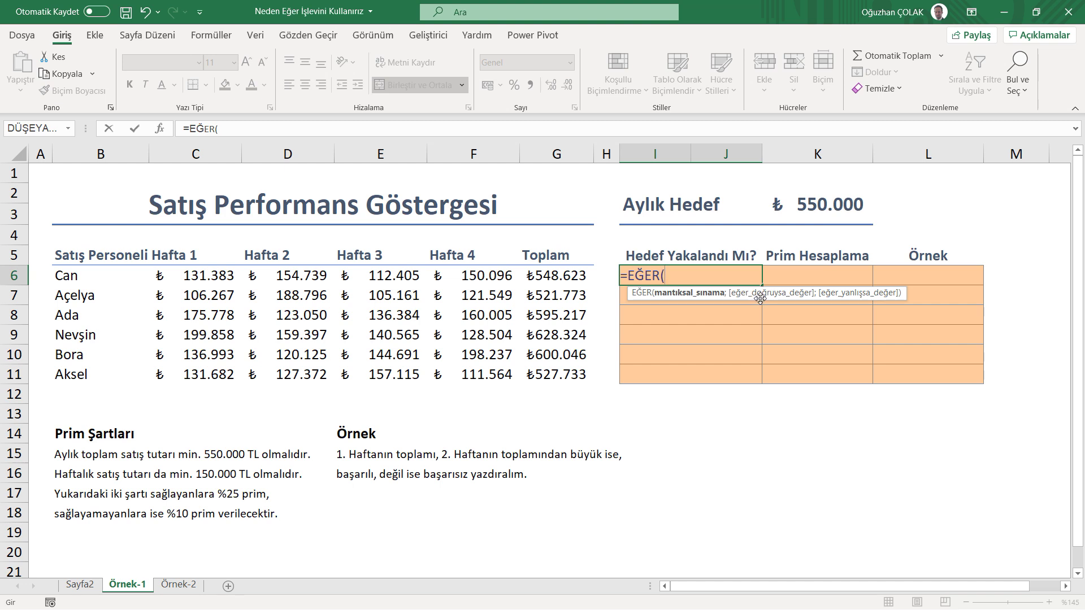
{"action": "left_click", "coordinate": [552, 274]}
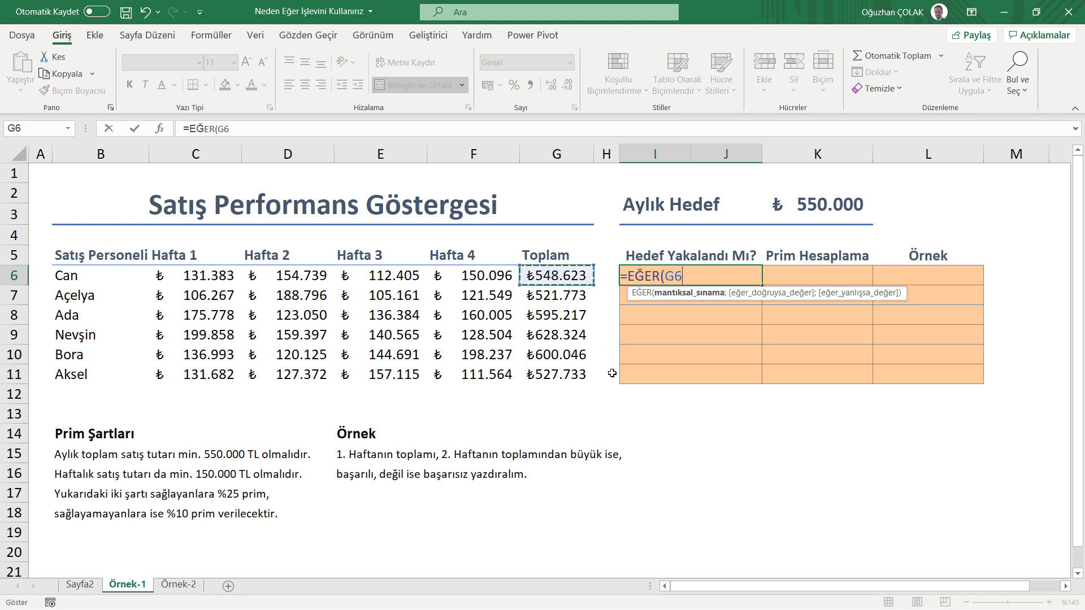
{"action": "type", "text": ">"}
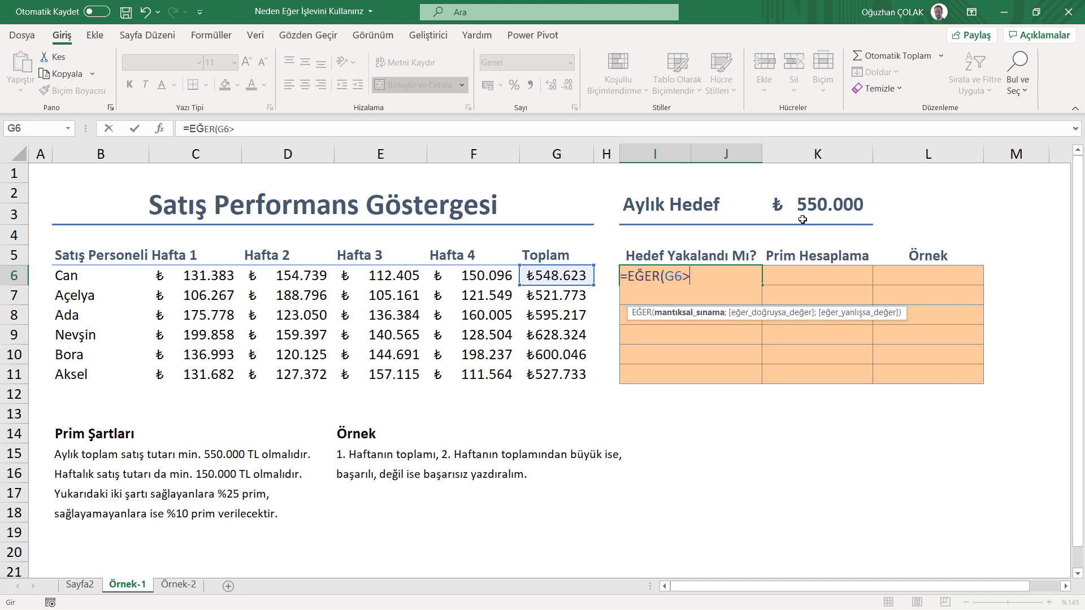
{"action": "left_click", "coordinate": [808, 201]}
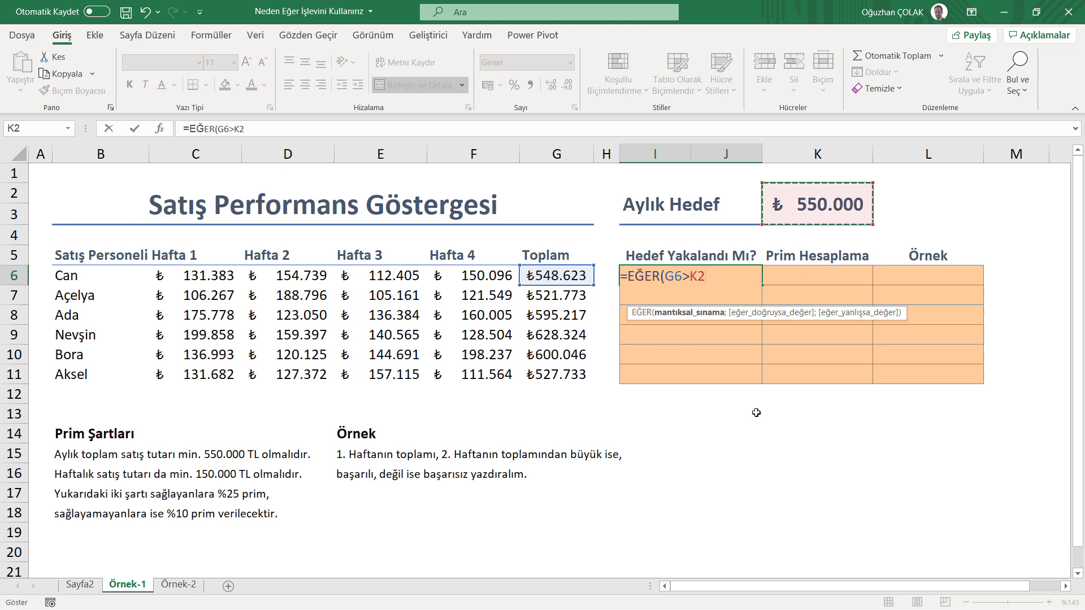
{"action": "key", "text": "F4"}
{"action": "type", "text": "$K$2;"}
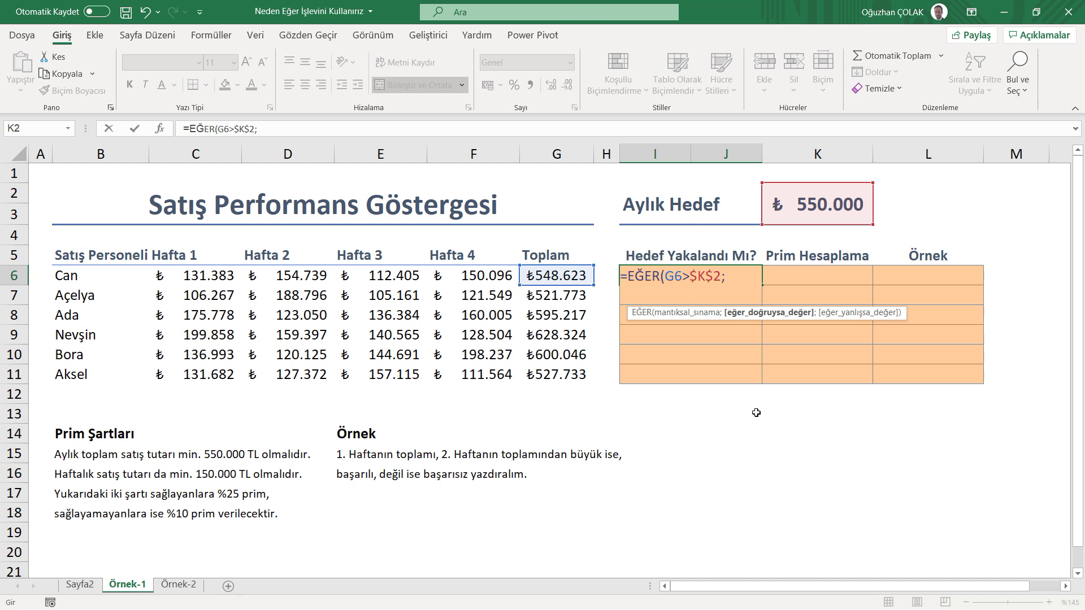
{"action": "type", "text": "\"He"}
{"action": "type", "text": "def "}
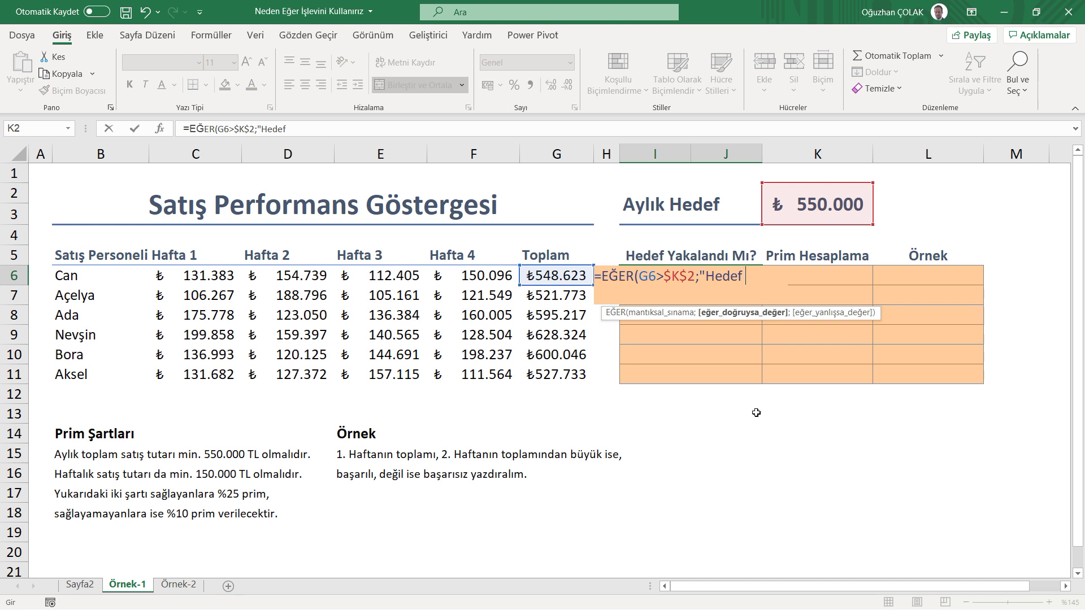
{"action": "type", "text": "Yakalandı\";"}
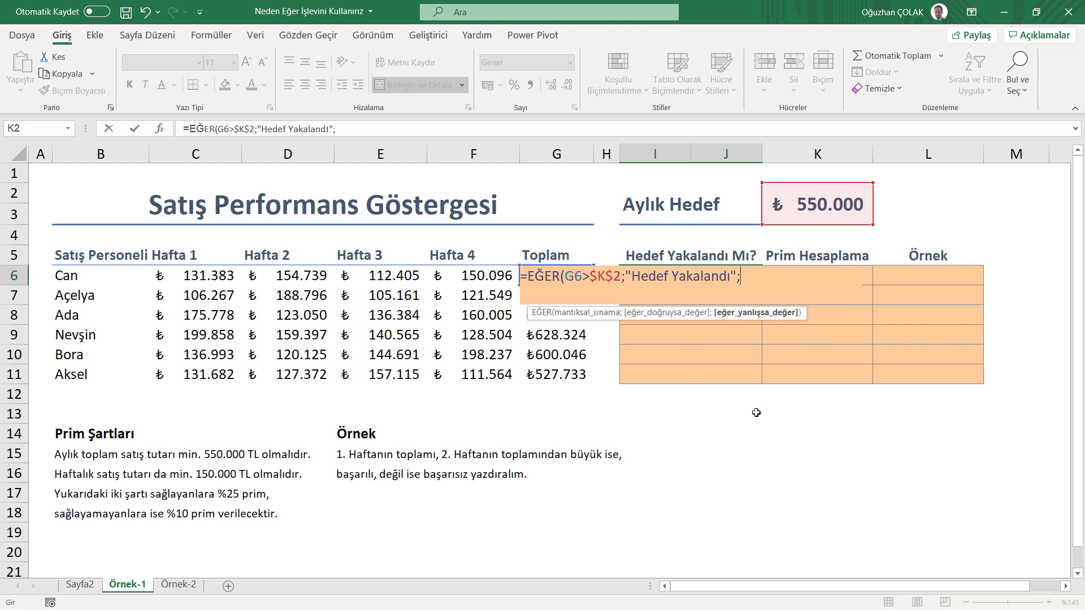
{"action": "type", "text": "\"Hedef Yakalanamadı\")"}
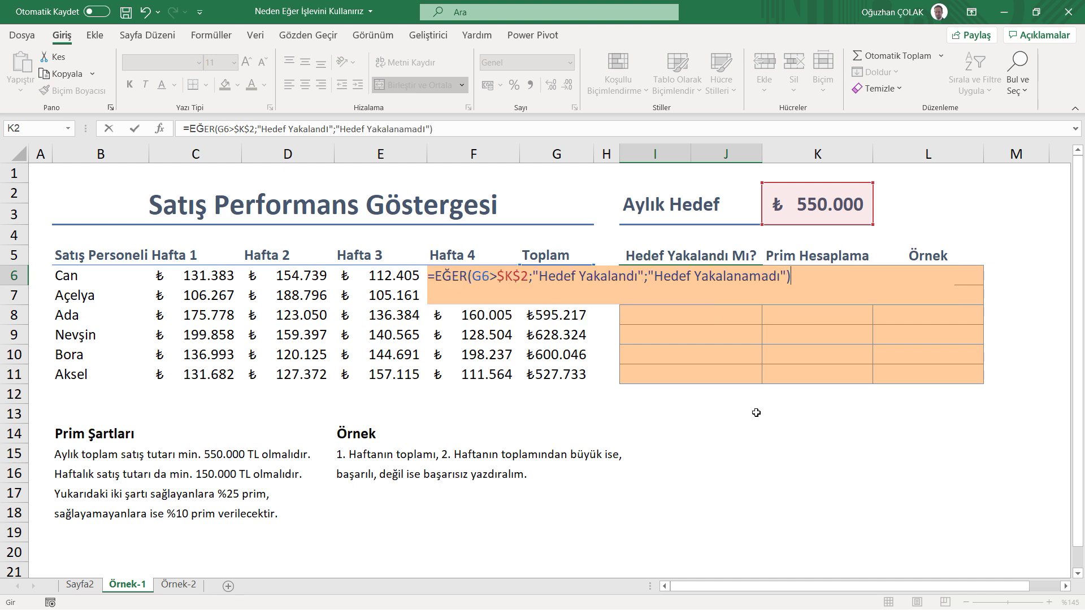
{"action": "key", "text": "Return"}
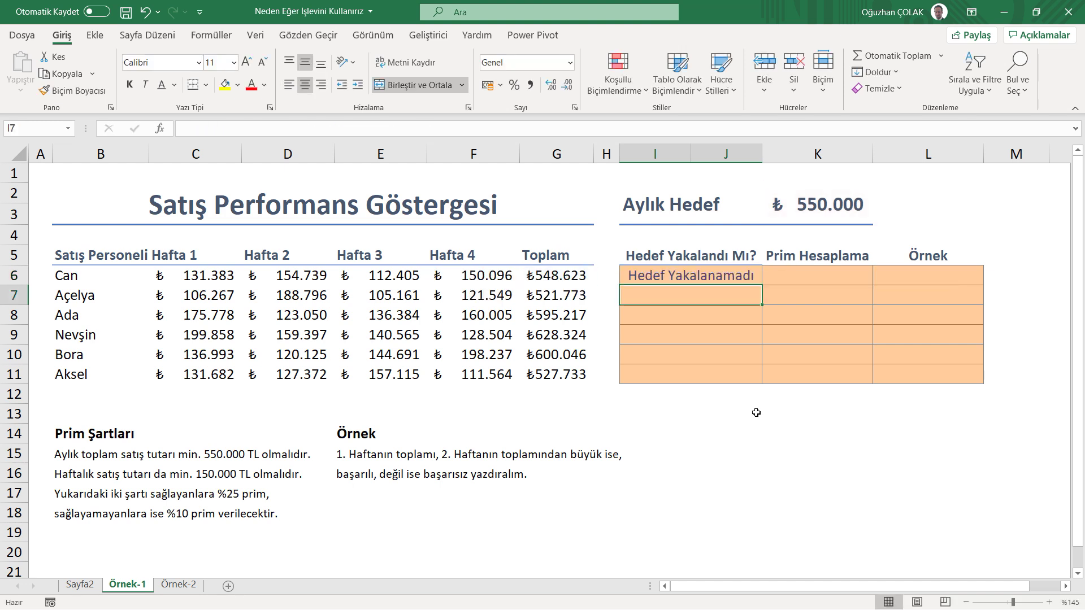
{"action": "left_click", "coordinate": [689, 275]}
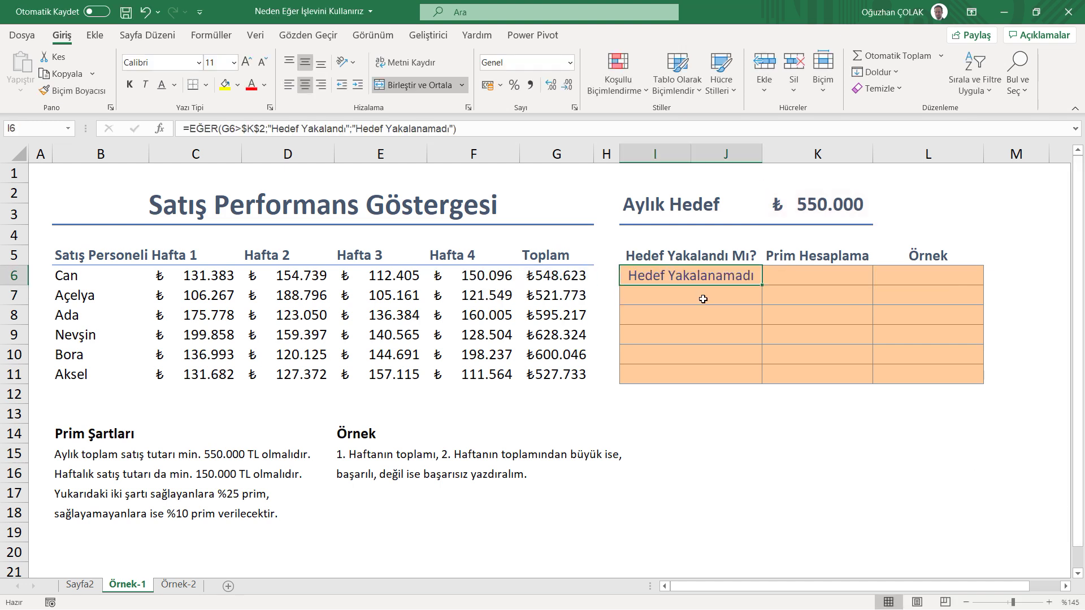
Step: Copy the I6 target check down to I11 and verify the copied formula in I7
{"action": "left_click", "coordinate": [554, 278]}
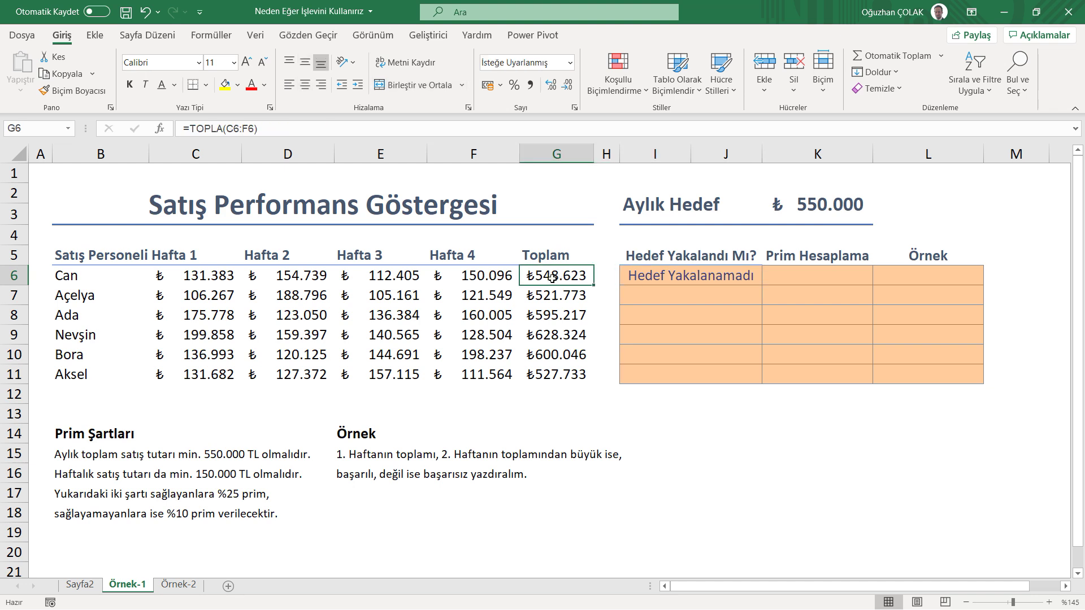
{"action": "left_click", "coordinate": [730, 279]}
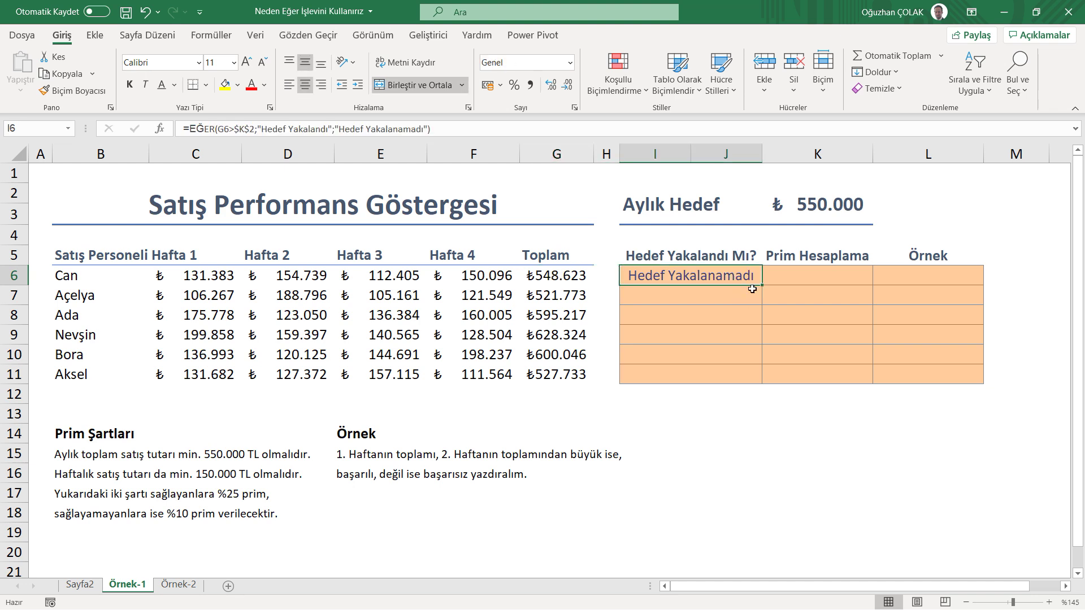
{"action": "left_click_drag", "start_coordinate": [762, 284], "coordinate": [762, 383]}
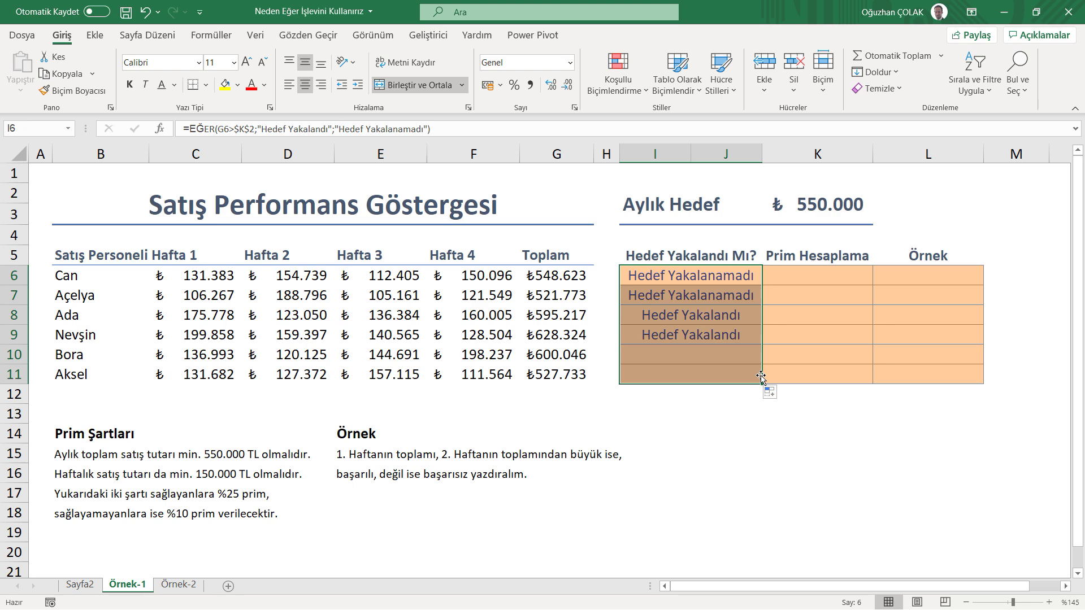
{"action": "double_click", "coordinate": [680, 295]}
{"action": "key", "text": "Return"}
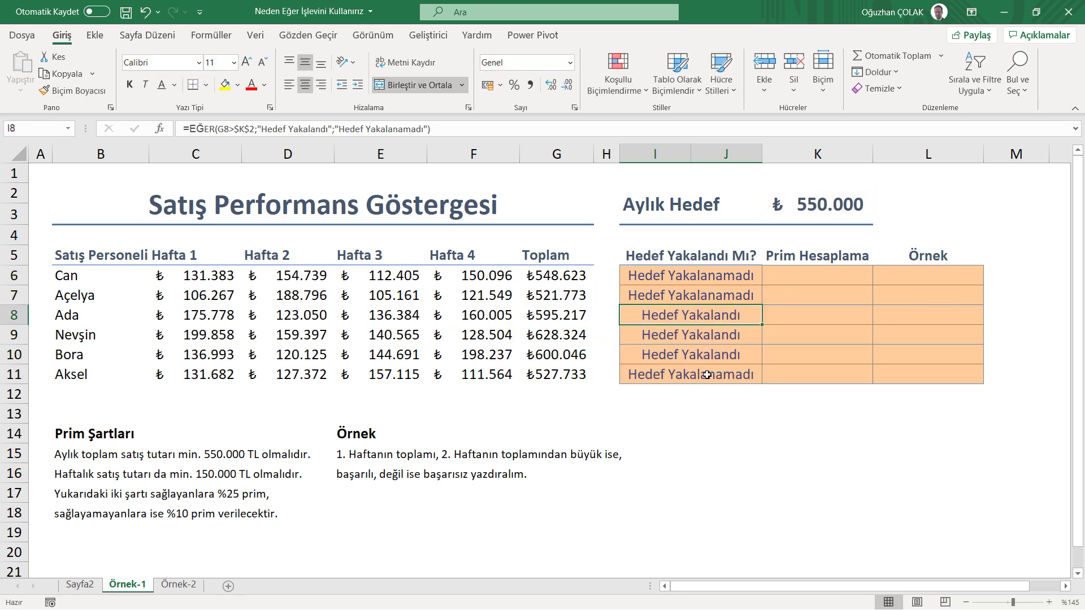
{"action": "left_click", "coordinate": [688, 342]}
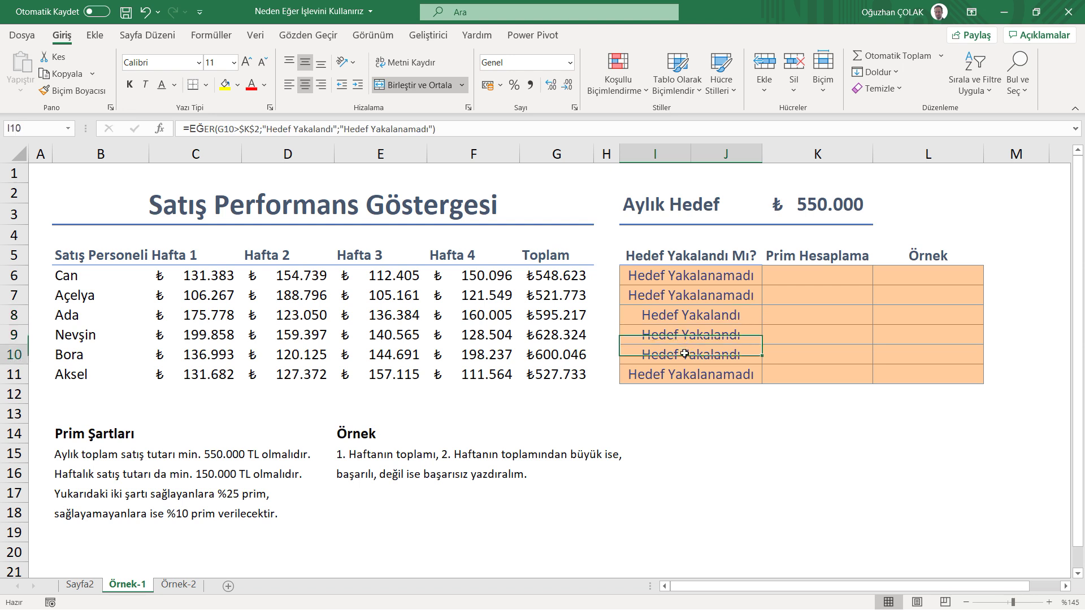
Step: Review the totals and the Prim Şartları rule, then begin an EĞER formula in Prim Hesaplama cell K6
{"action": "left_click_drag", "start_coordinate": [564, 315], "coordinate": [570, 352]}
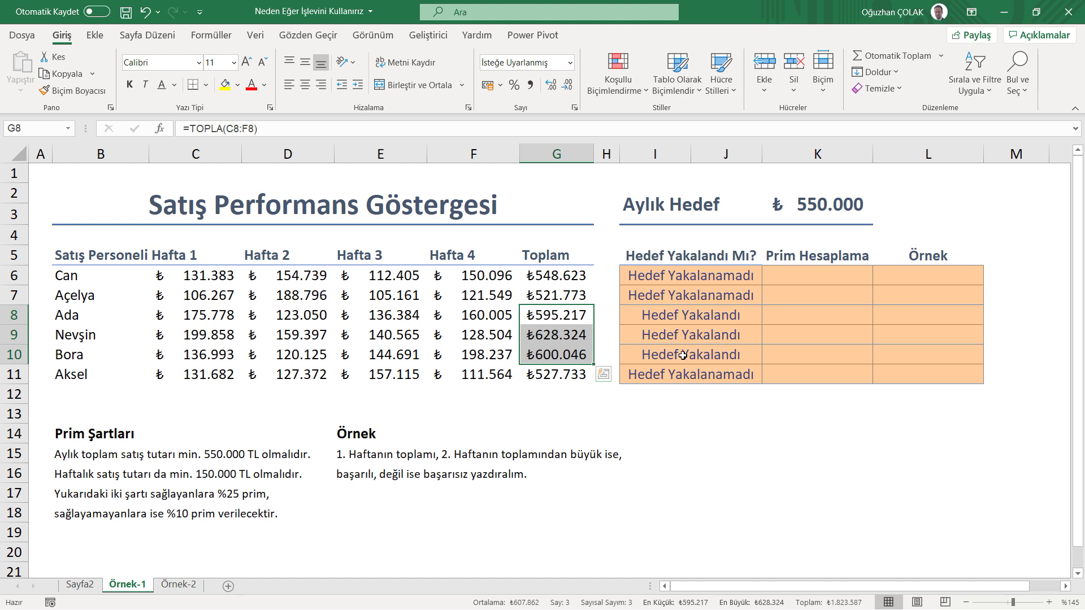
{"action": "left_click", "coordinate": [65, 457]}
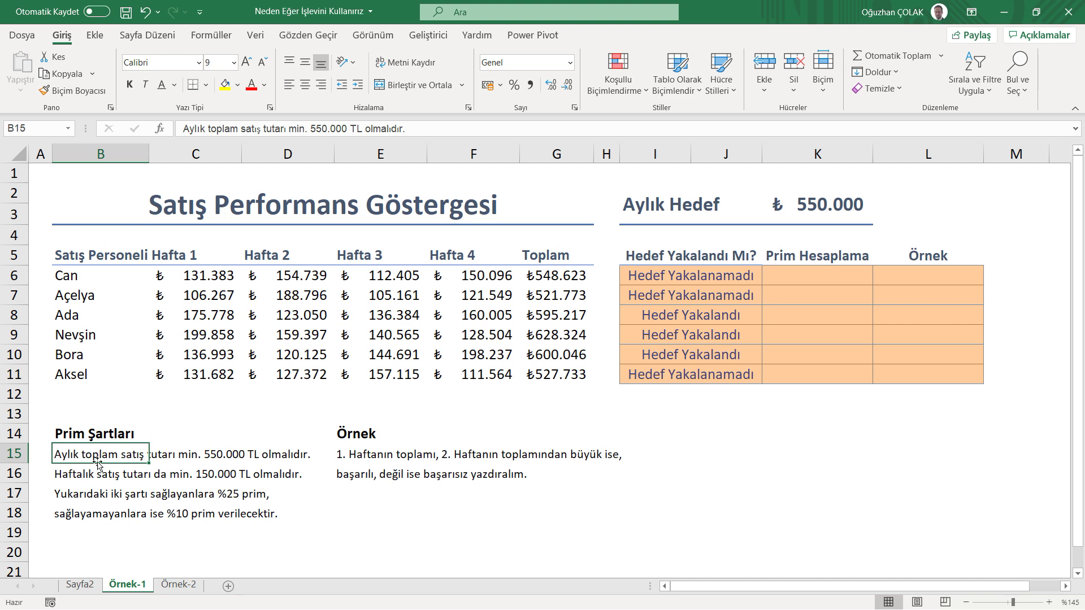
{"action": "left_click", "coordinate": [769, 275]}
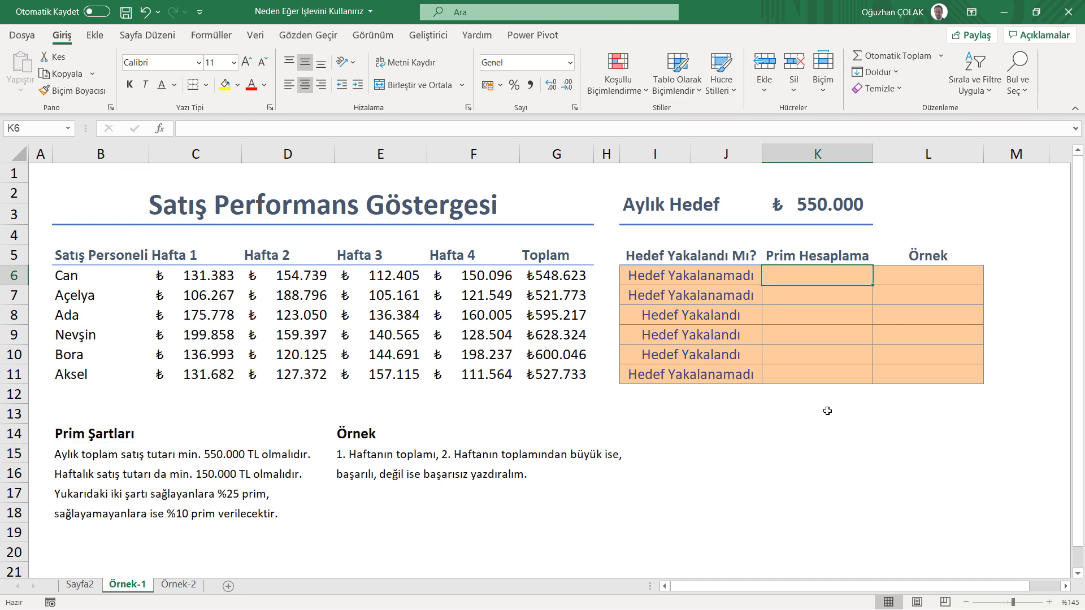
{"action": "type", "text": "="}
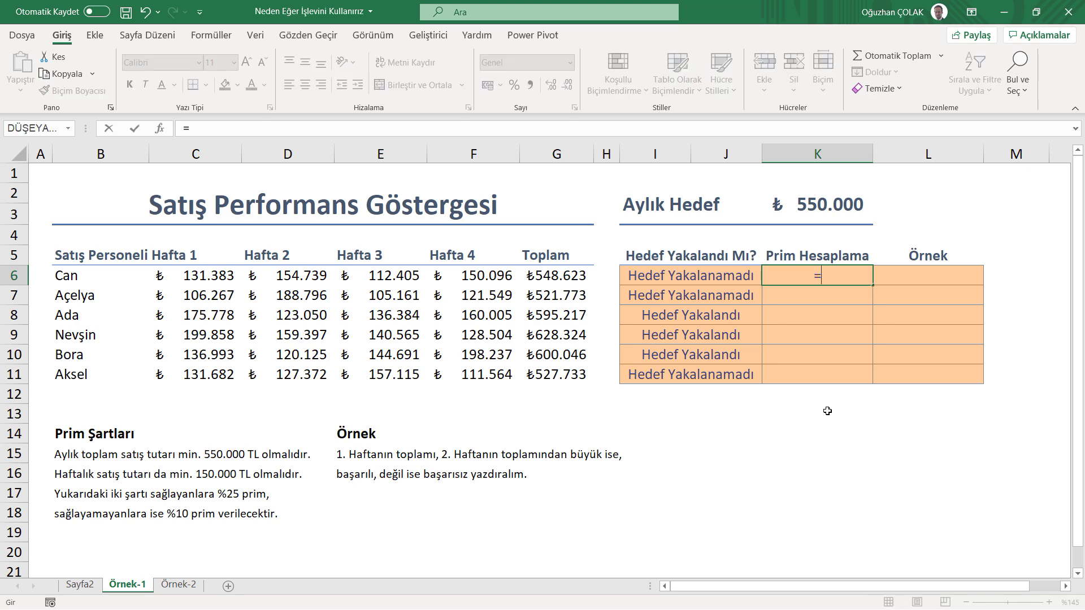
{"action": "type", "text": "eğer"}
Step: Build the K6 condition VE(G6>550000;C6>150000) inside the EĞER formula
{"action": "key", "text": "Tab"}
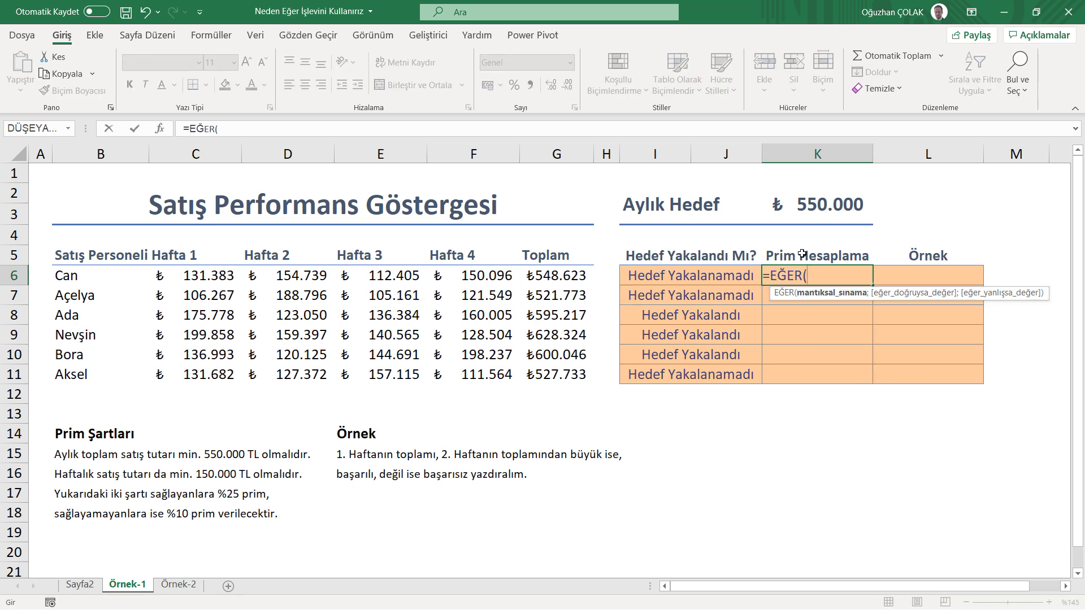
{"action": "type", "text": "VE"}
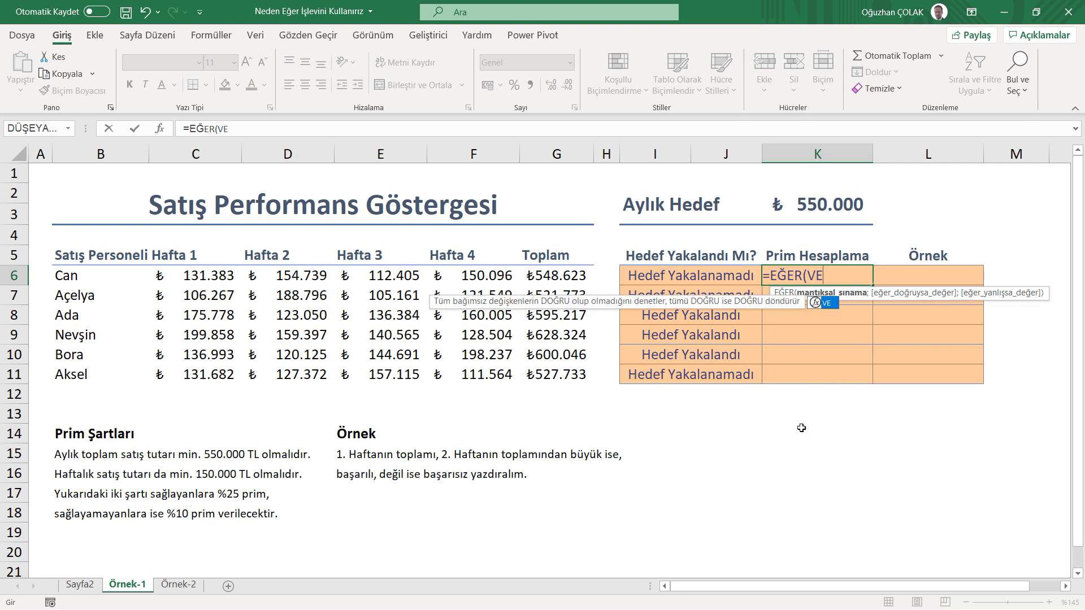
{"action": "type", "text": "("}
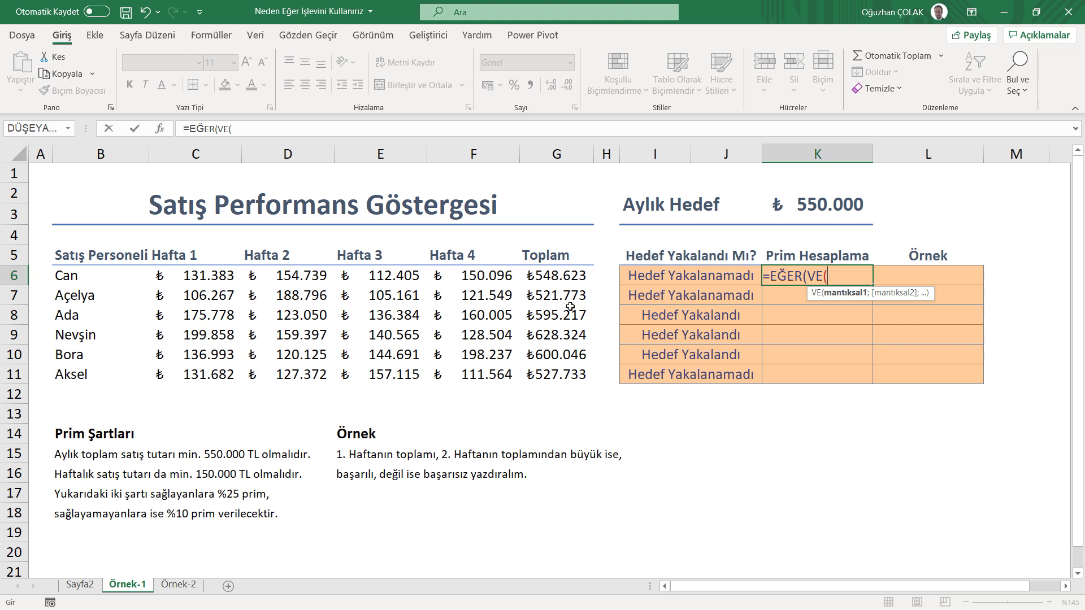
{"action": "left_click", "coordinate": [553, 276]}
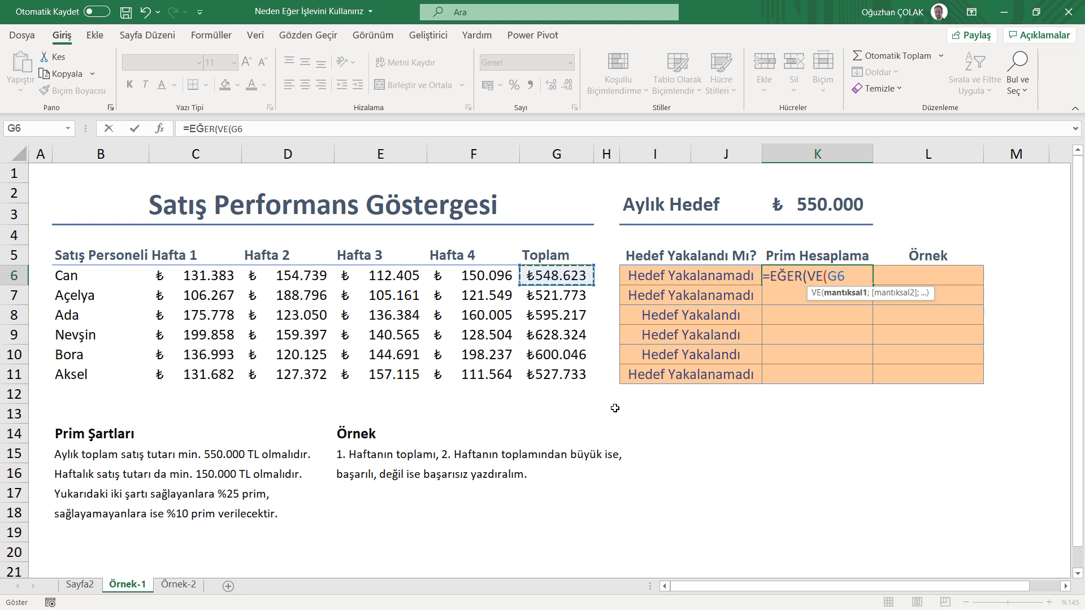
{"action": "type", "text": ">550"}
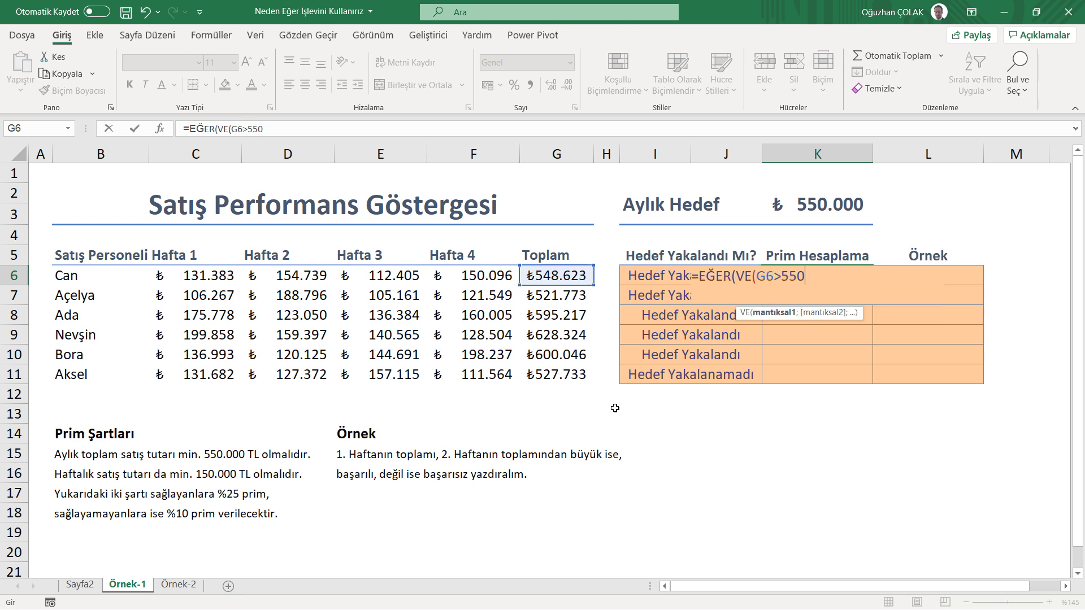
{"action": "type", "text": "000;"}
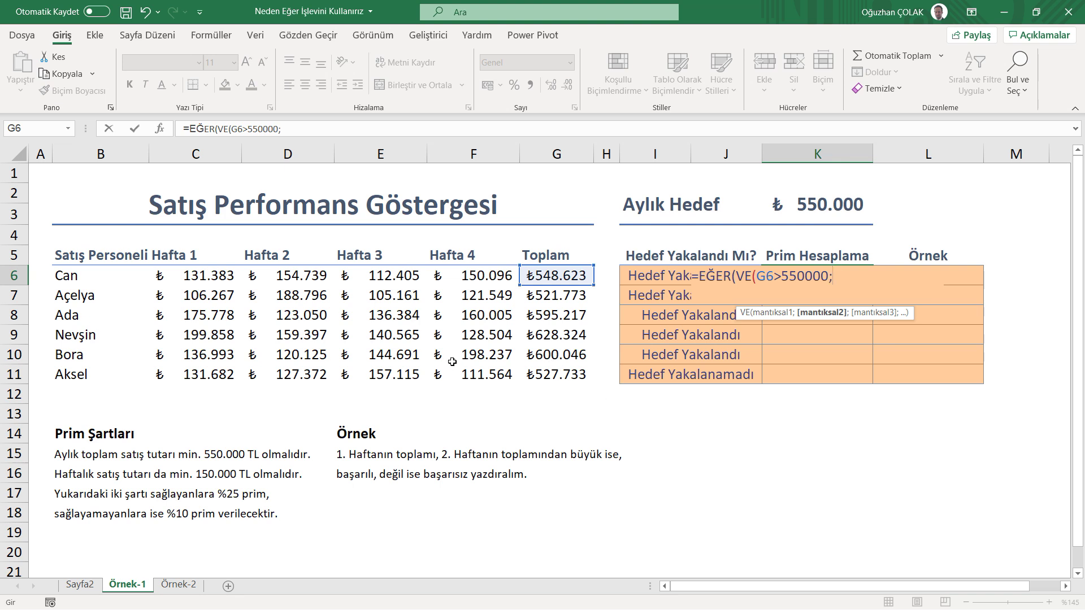
{"action": "left_click", "coordinate": [201, 279]}
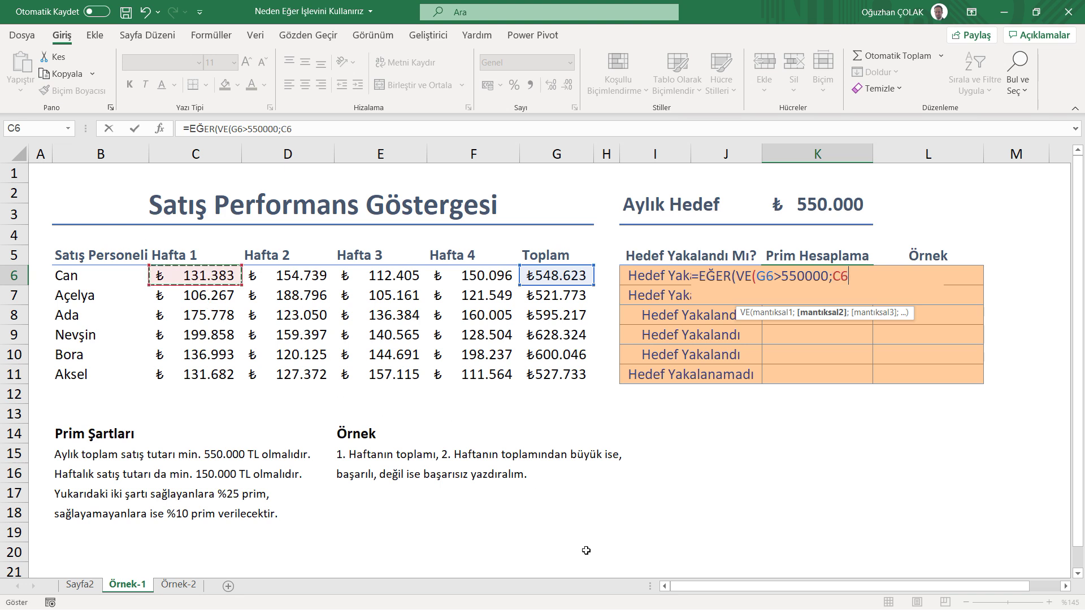
{"action": "type", "text": ">15"}
{"action": "type", "text": "0000"}
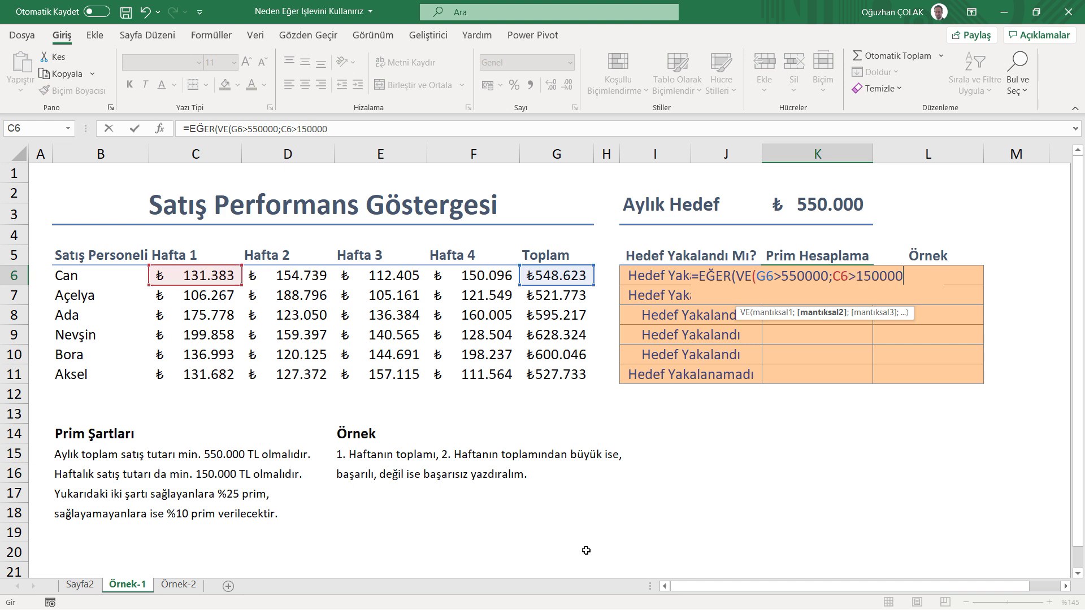
{"action": "type", "text": ")"}
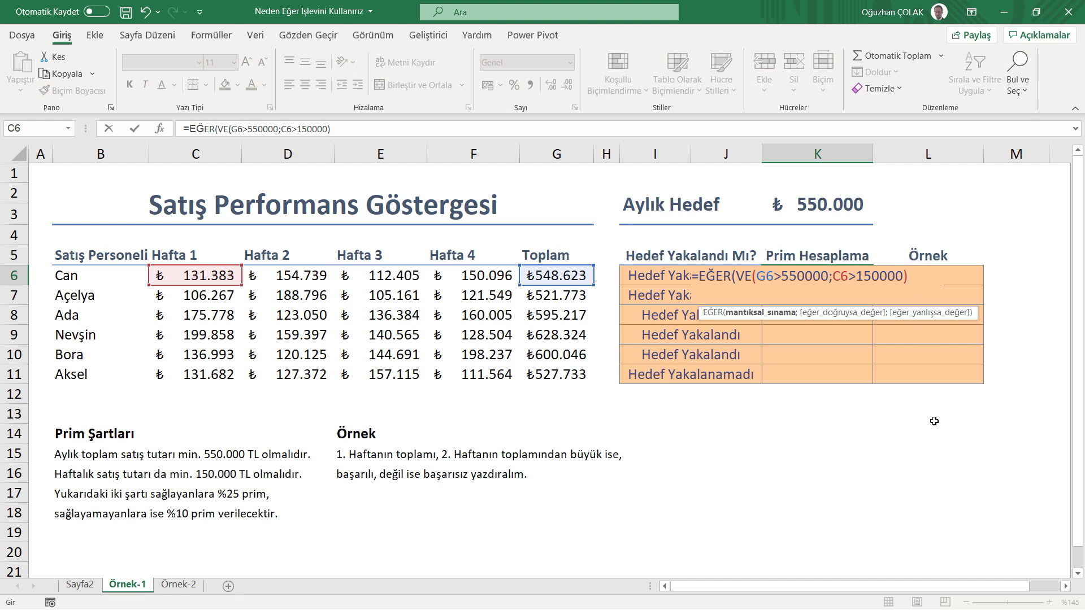
Step: Complete the bonus formula with G6*25% when true and G6*10% otherwise, and confirm it
{"action": "type", "text": ";"}
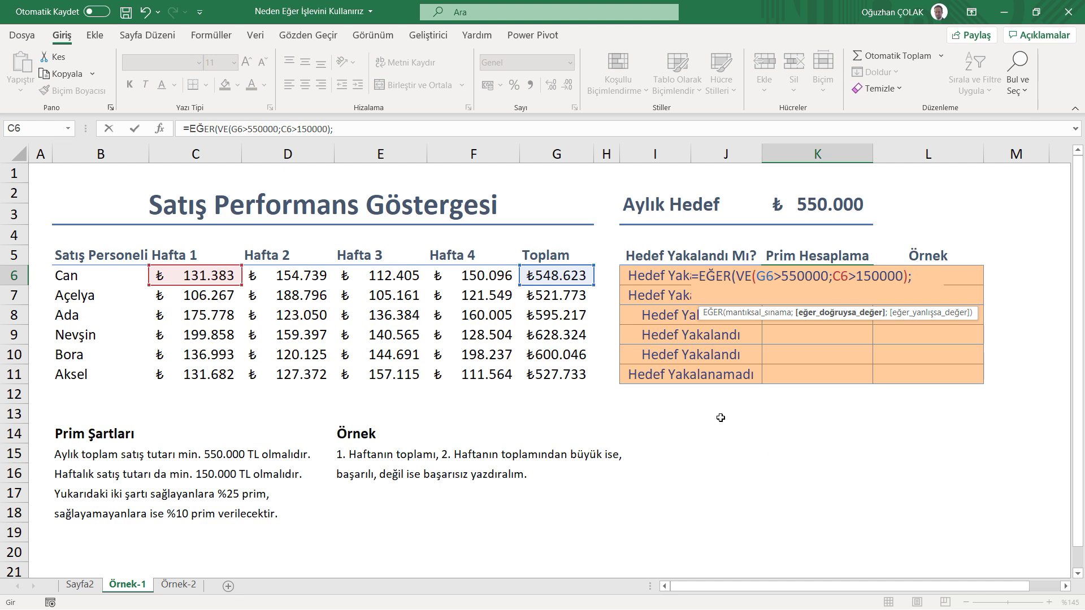
{"action": "left_click", "coordinate": [558, 275]}
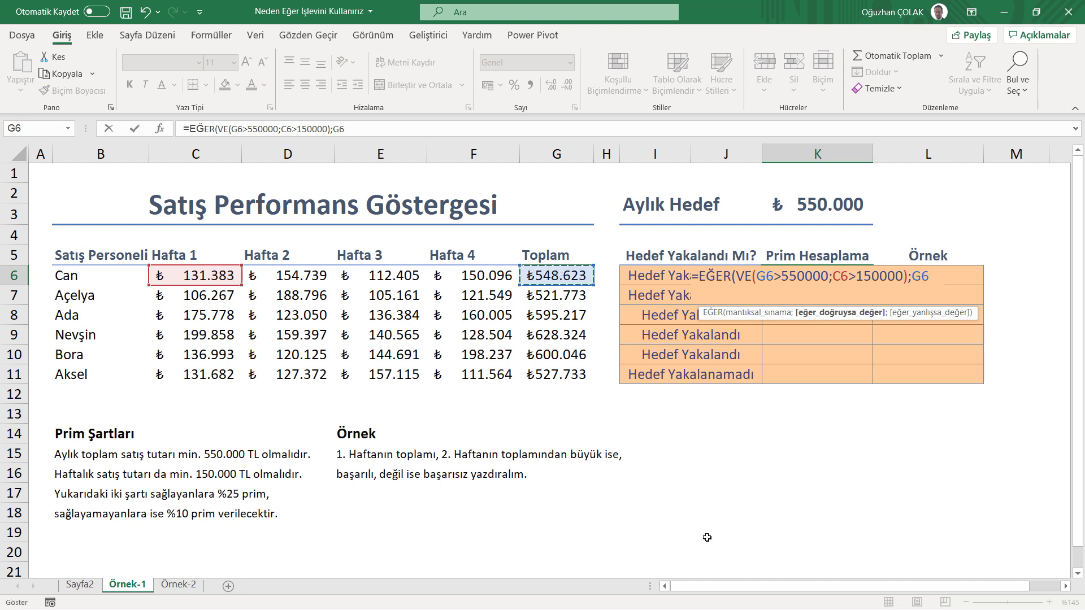
{"action": "type", "text": "*25%"}
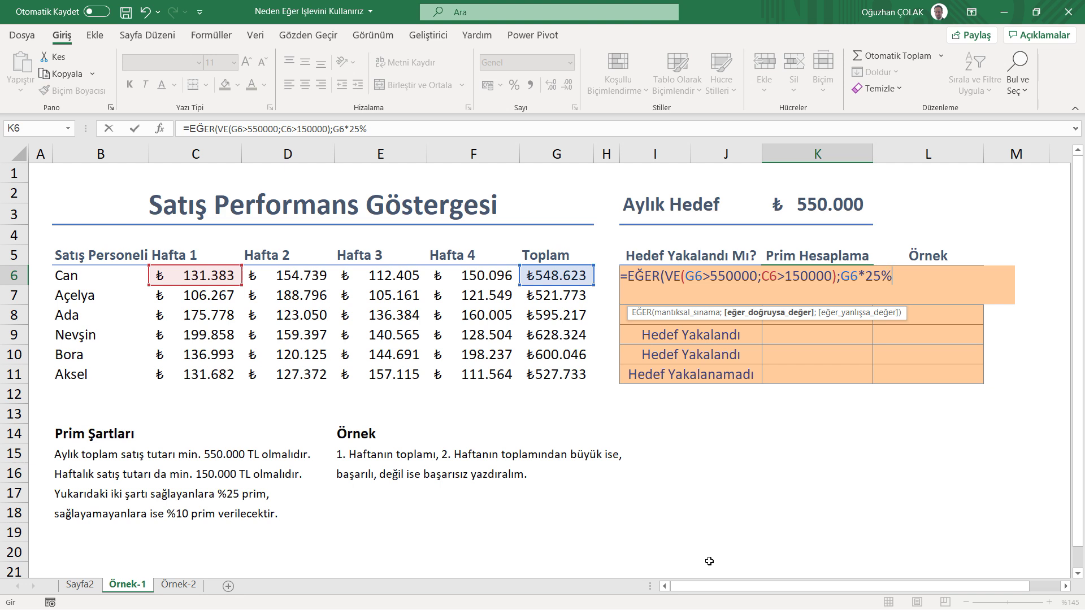
{"action": "type", "text": ";"}
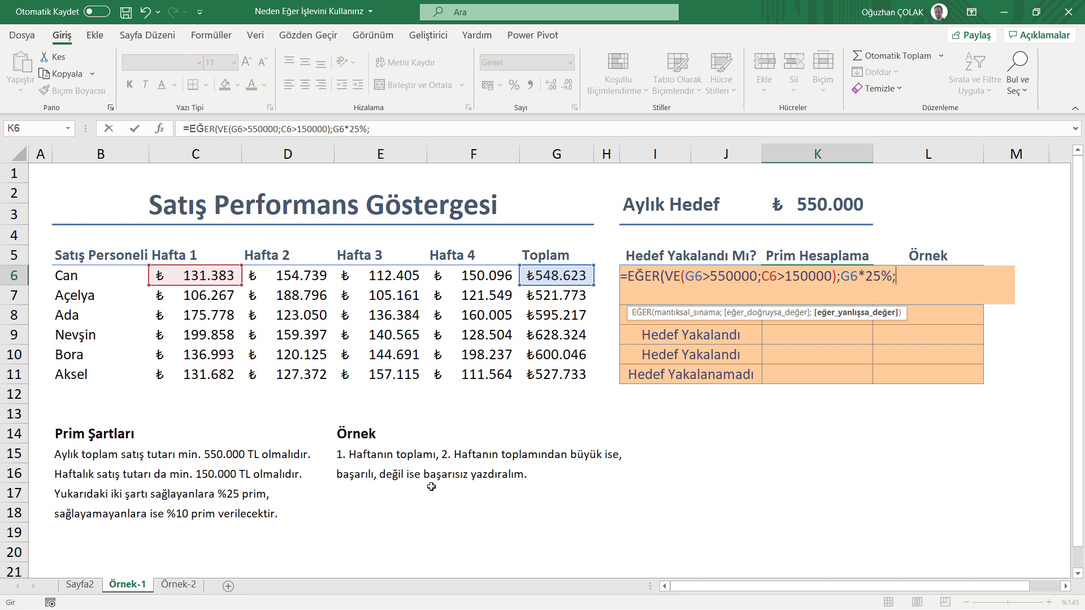
{"action": "left_click", "coordinate": [558, 276]}
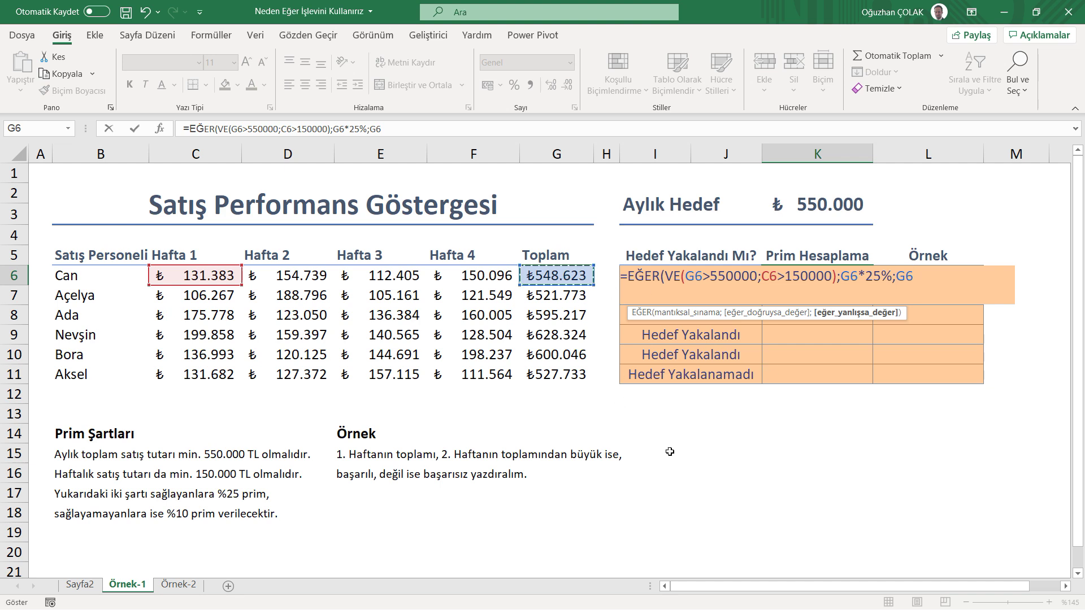
{"action": "type", "text": "*10%"}
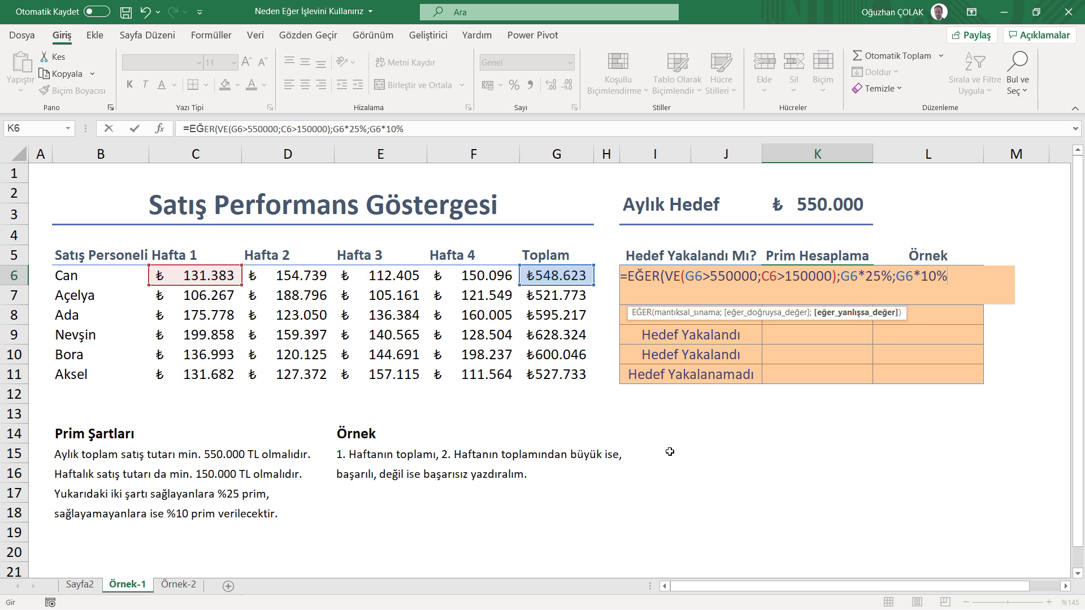
{"action": "type", "text": ")"}
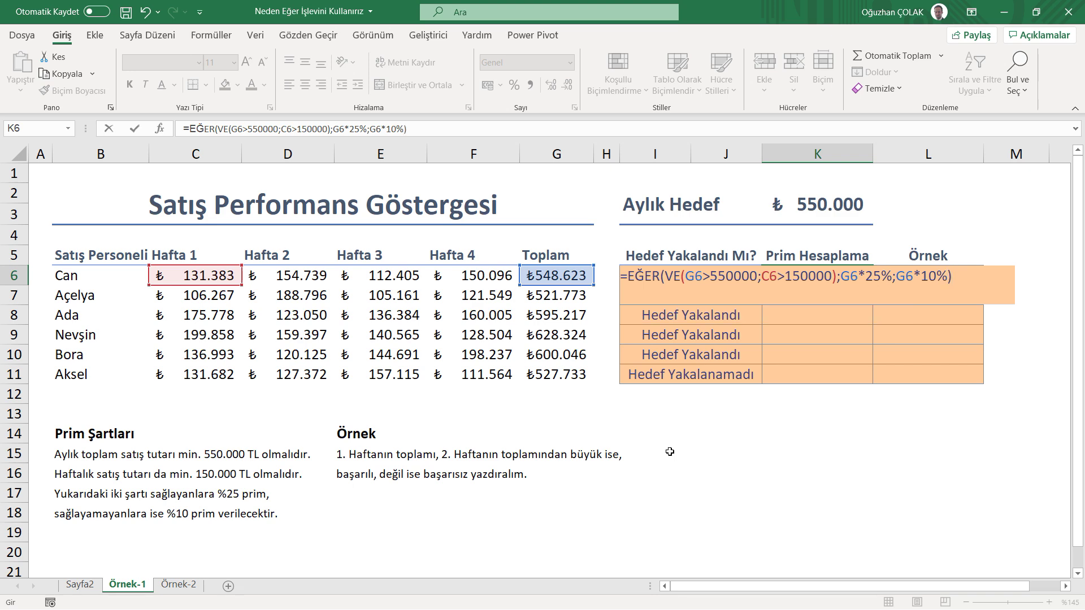
{"action": "key", "text": "Return"}
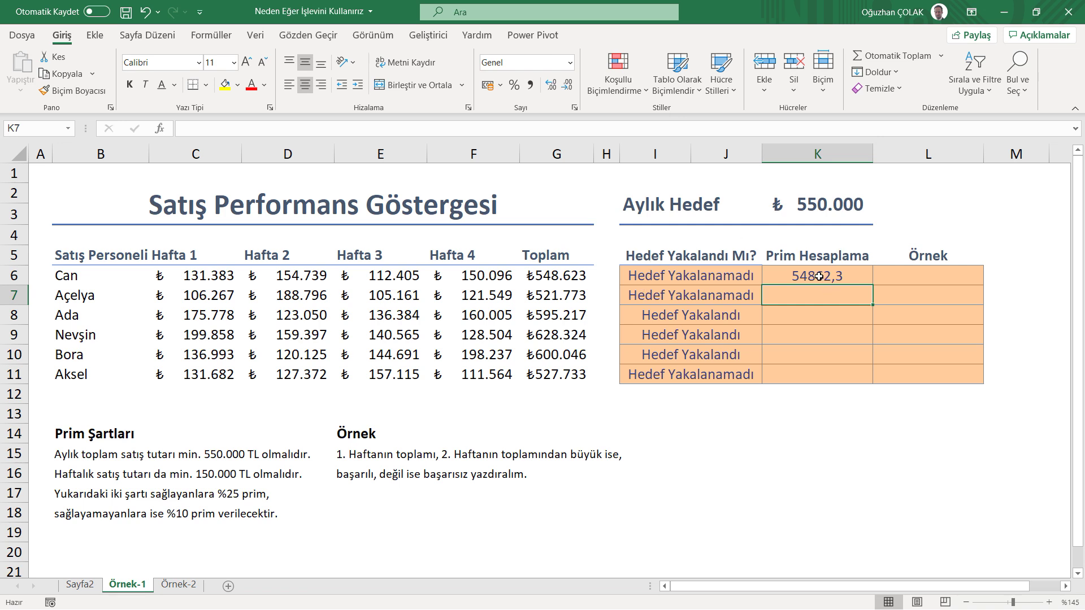
Step: Format the K6 bonus in the Finansal currency format
{"action": "left_click", "coordinate": [818, 276]}
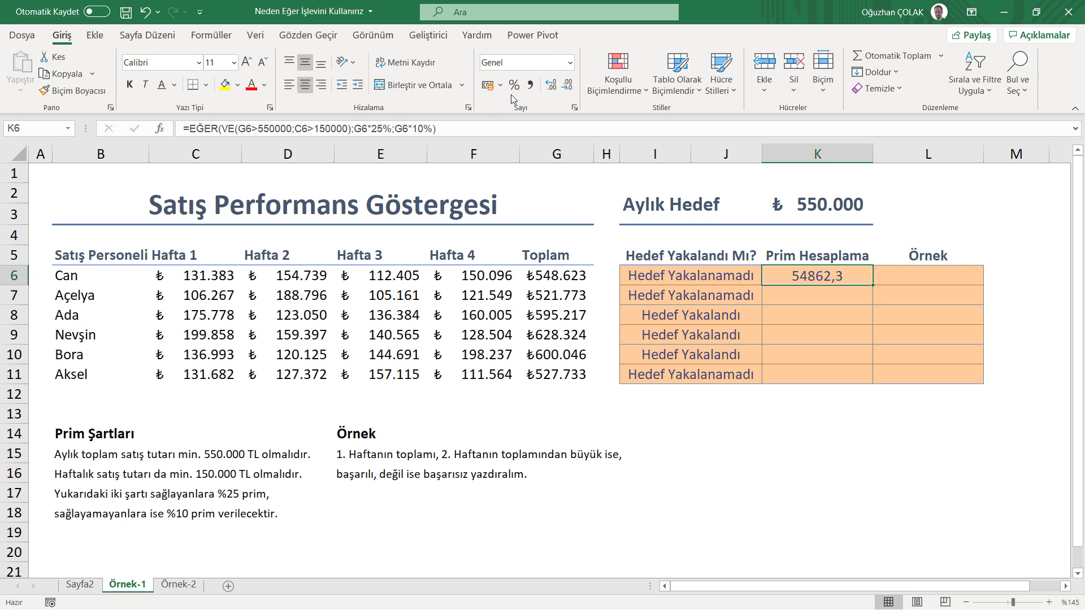
{"action": "left_click", "coordinate": [569, 62]}
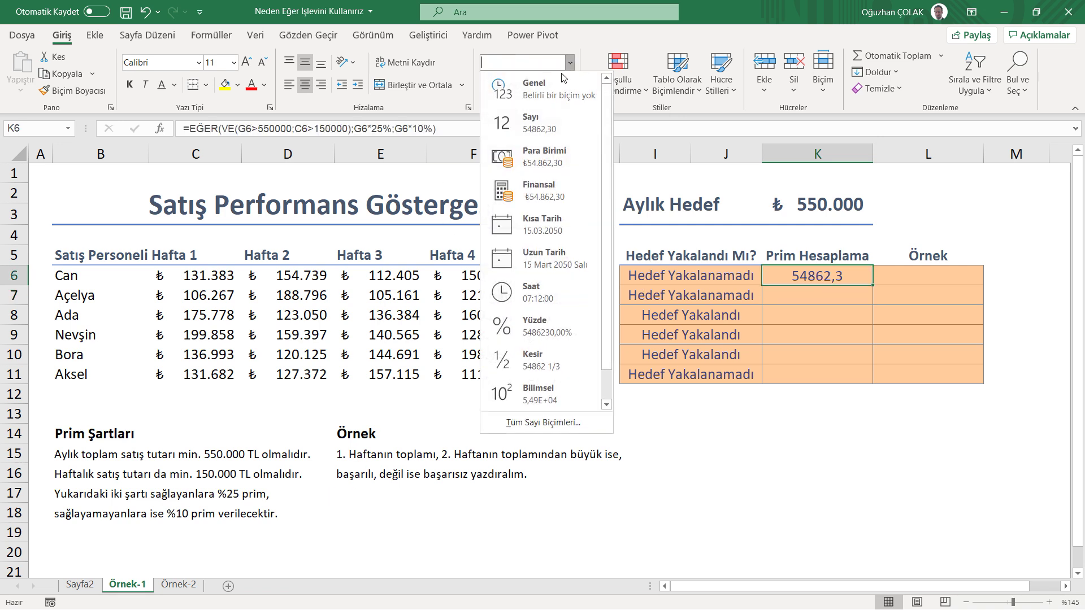
{"action": "left_click", "coordinate": [544, 184]}
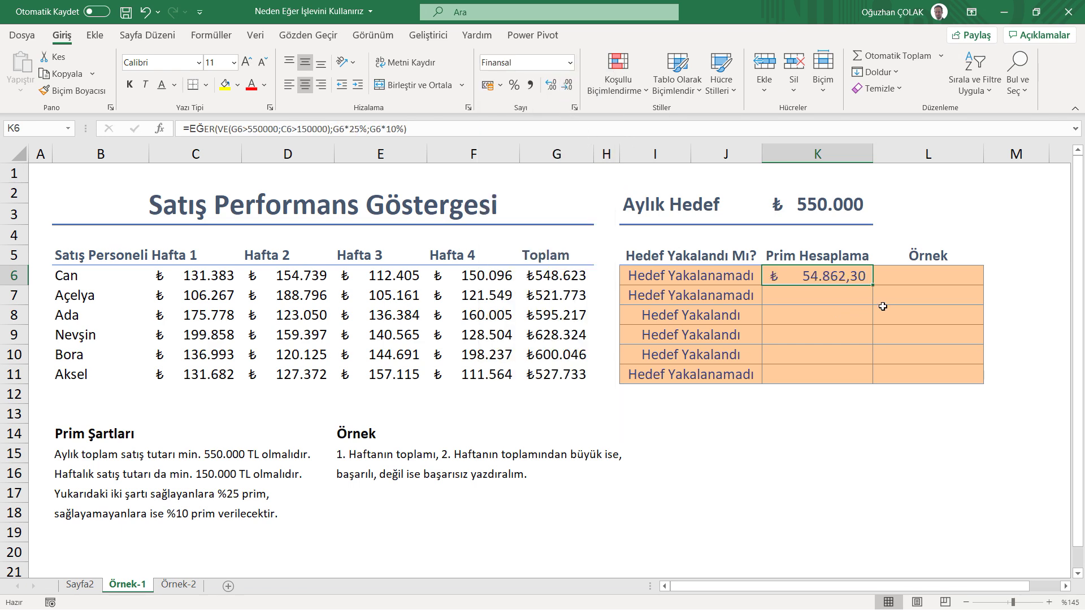
Step: Copy the bonus formula down to K11 and spot-check C8, G8, K8 and K9
{"action": "left_click_drag", "start_coordinate": [873, 286], "coordinate": [854, 384]}
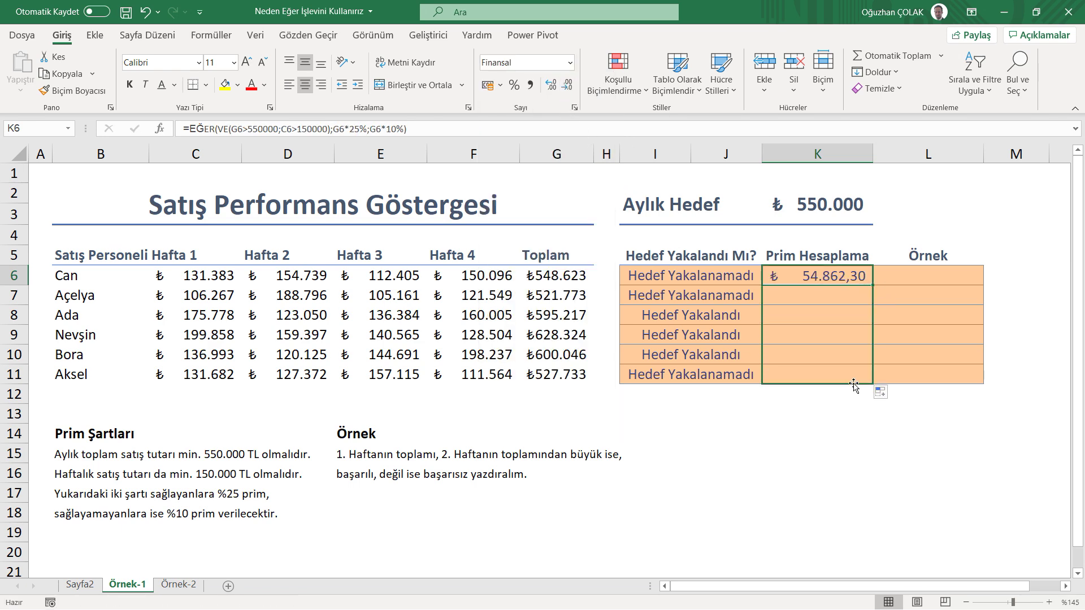
{"action": "left_click", "coordinate": [209, 316]}
{"action": "left_click", "coordinate": [547, 318]}
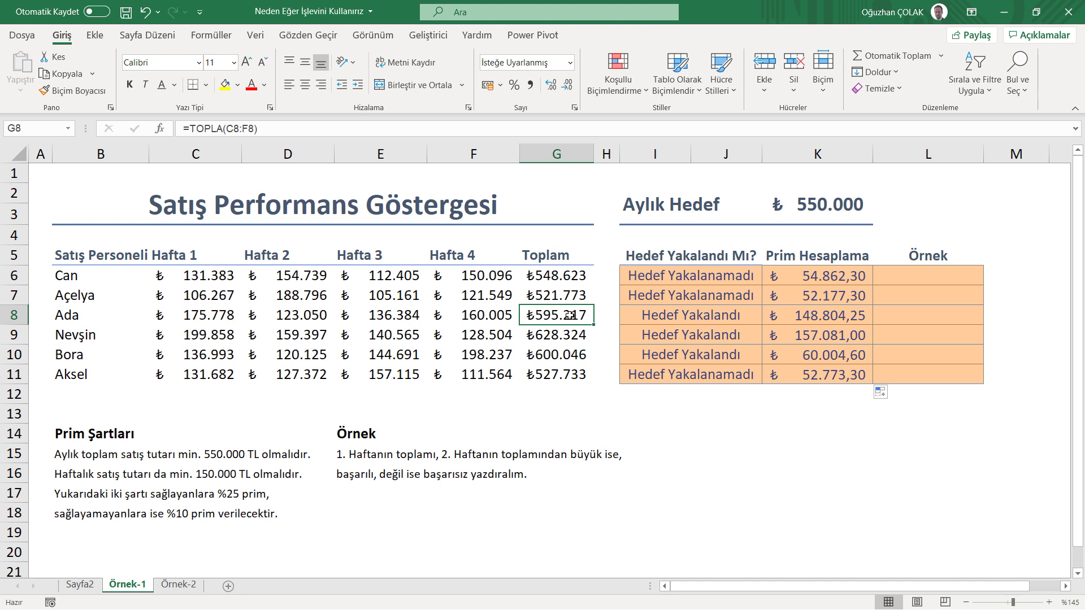
{"action": "left_click", "coordinate": [822, 317]}
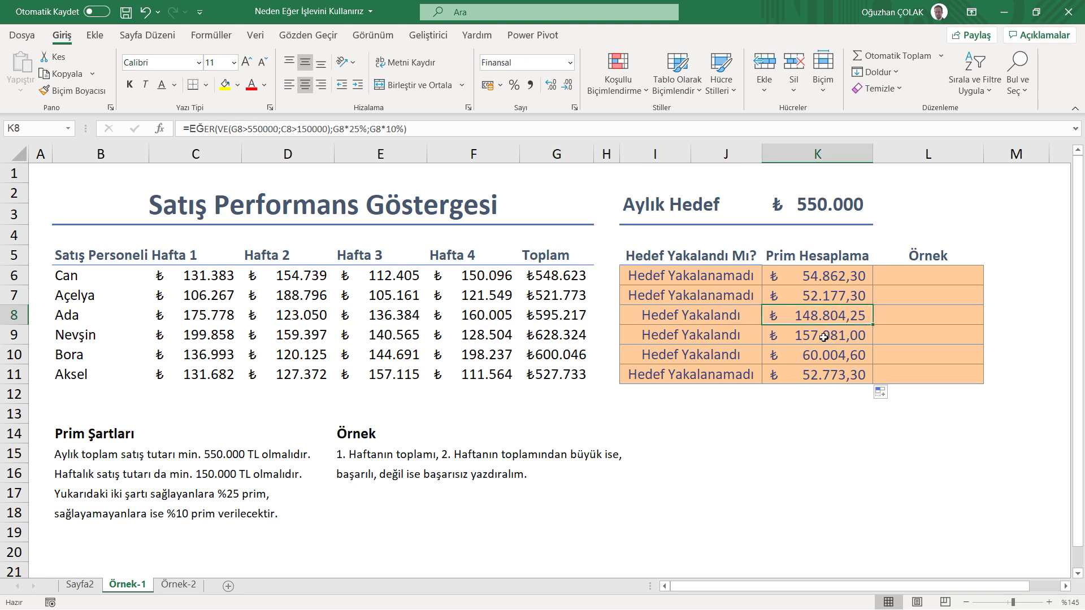
{"action": "left_click", "coordinate": [826, 333]}
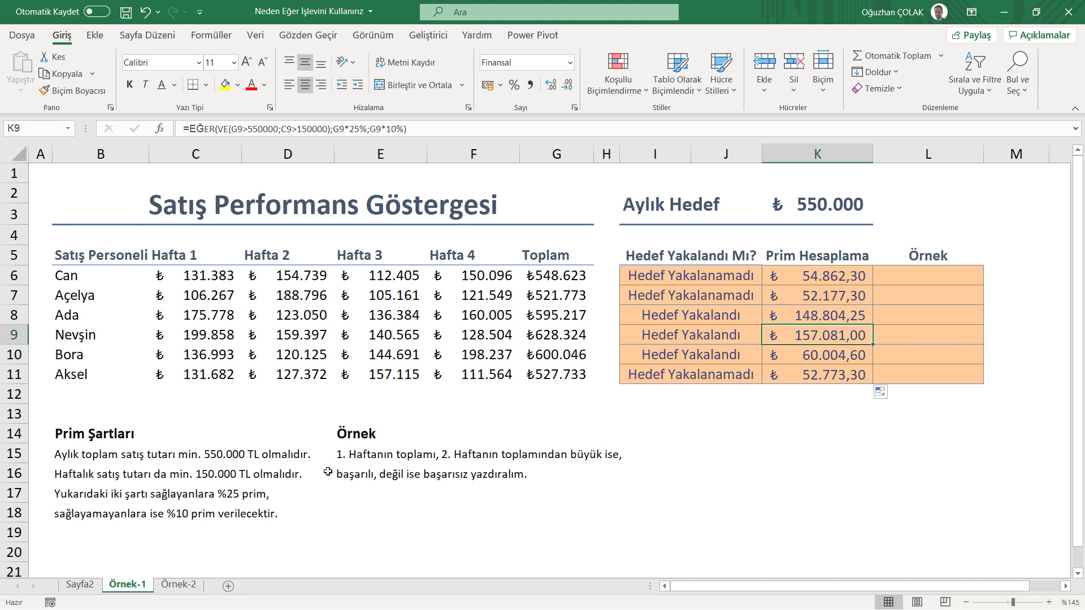
Step: After reading the row 15 task, begin L6 as =EĞER(TOPLA(C6:C11)
{"action": "left_click", "coordinate": [349, 461]}
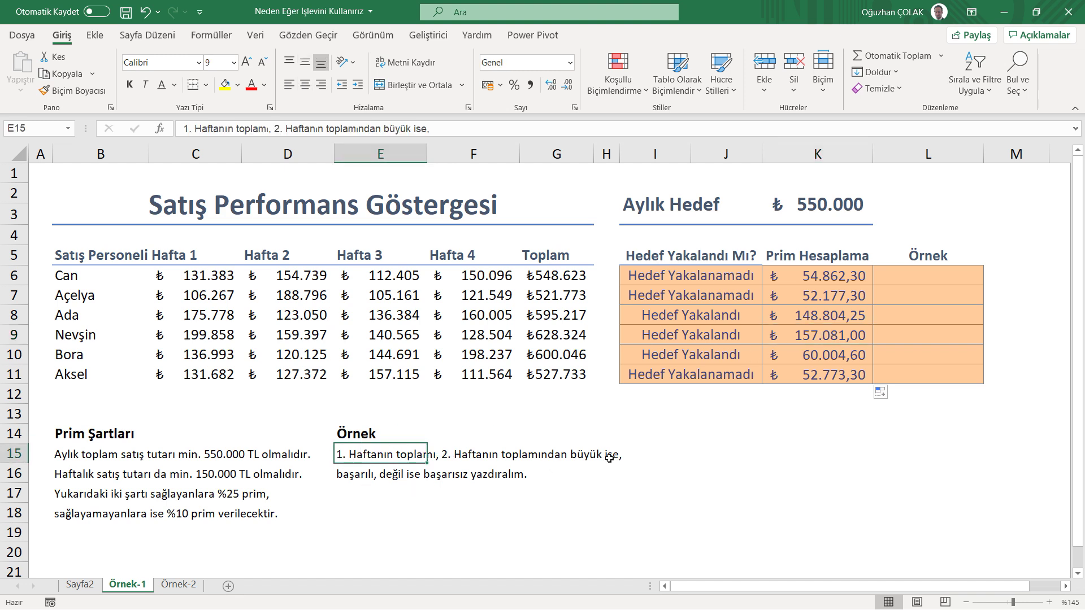
{"action": "left_click", "coordinate": [936, 272]}
{"action": "left_click", "coordinate": [364, 459]}
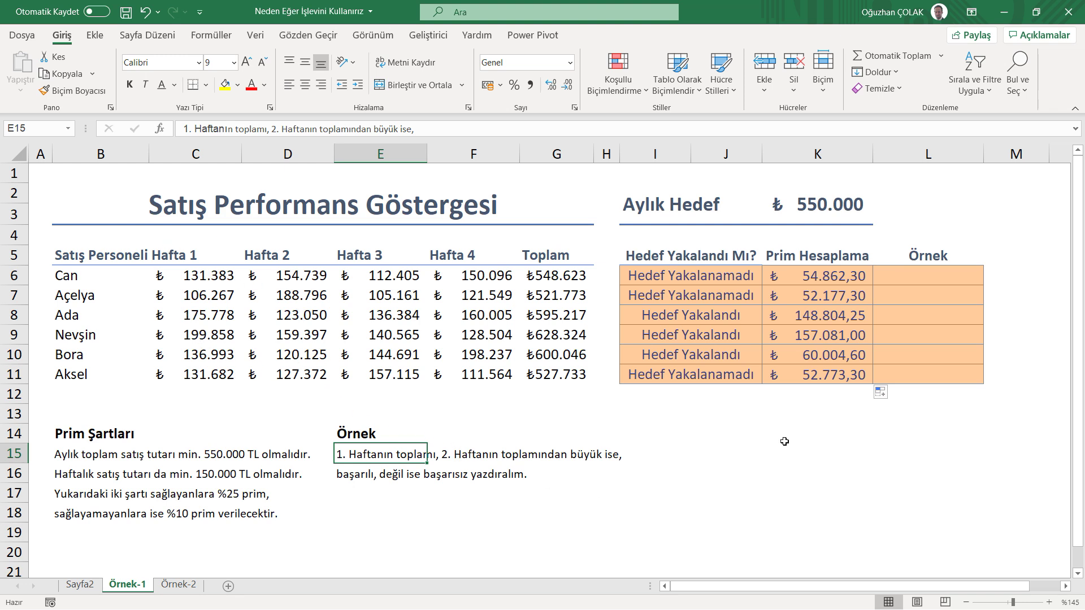
{"action": "left_click", "coordinate": [914, 274]}
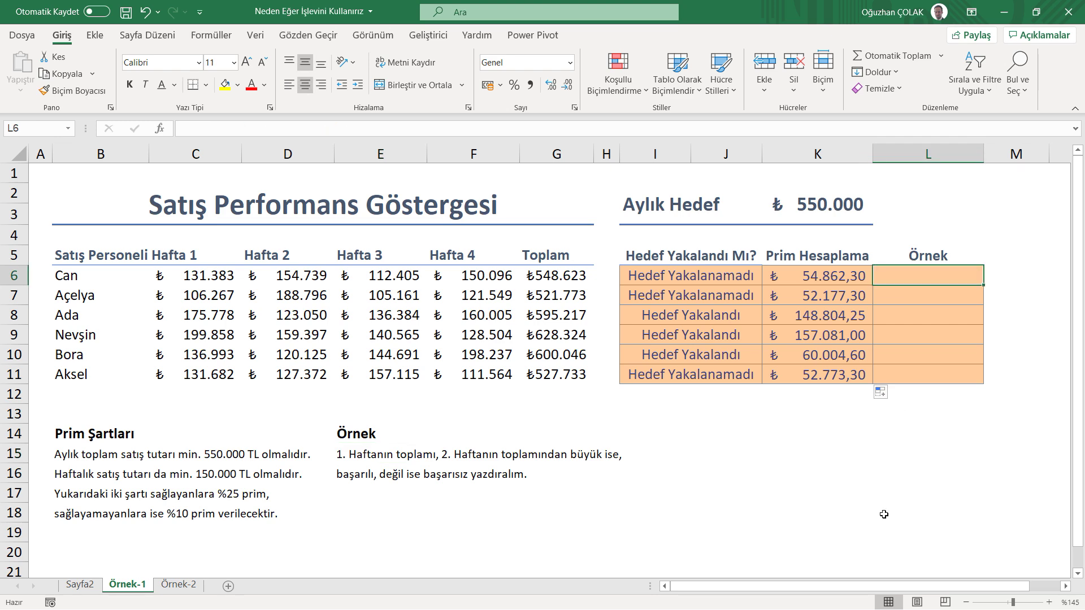
{"action": "type", "text": "="}
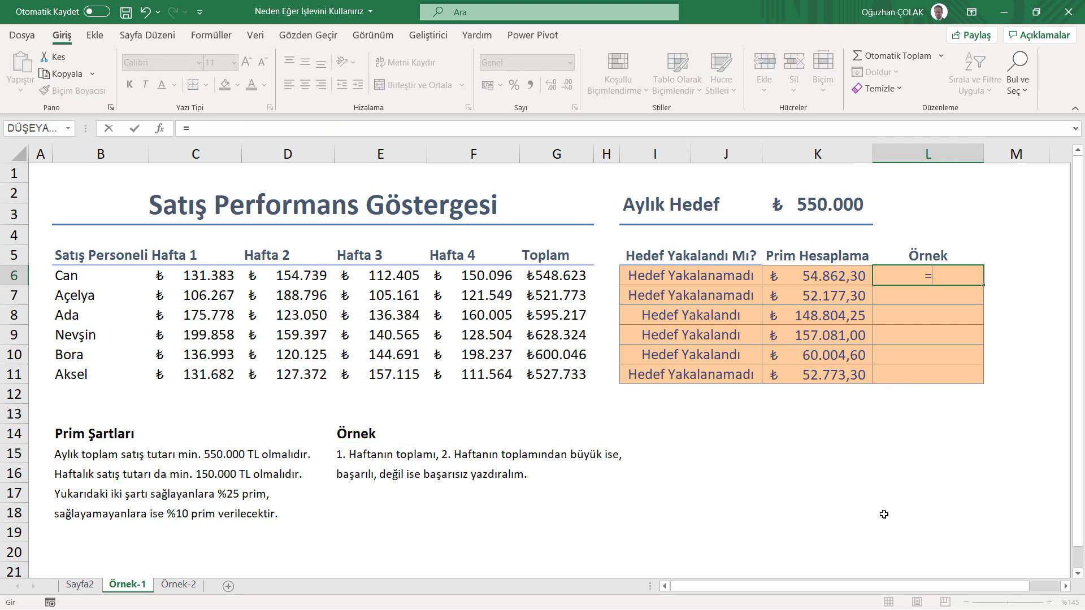
{"action": "type", "text": "eğer"}
{"action": "key", "text": "Tab"}
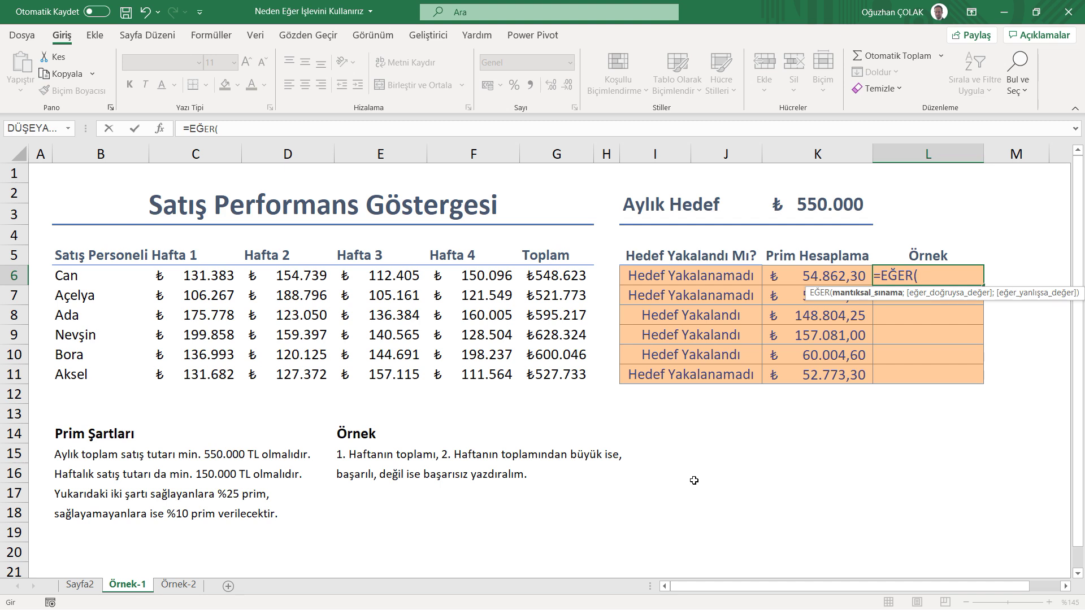
{"action": "type", "text": "toplam"}
{"action": "key", "text": "BackSpace"}
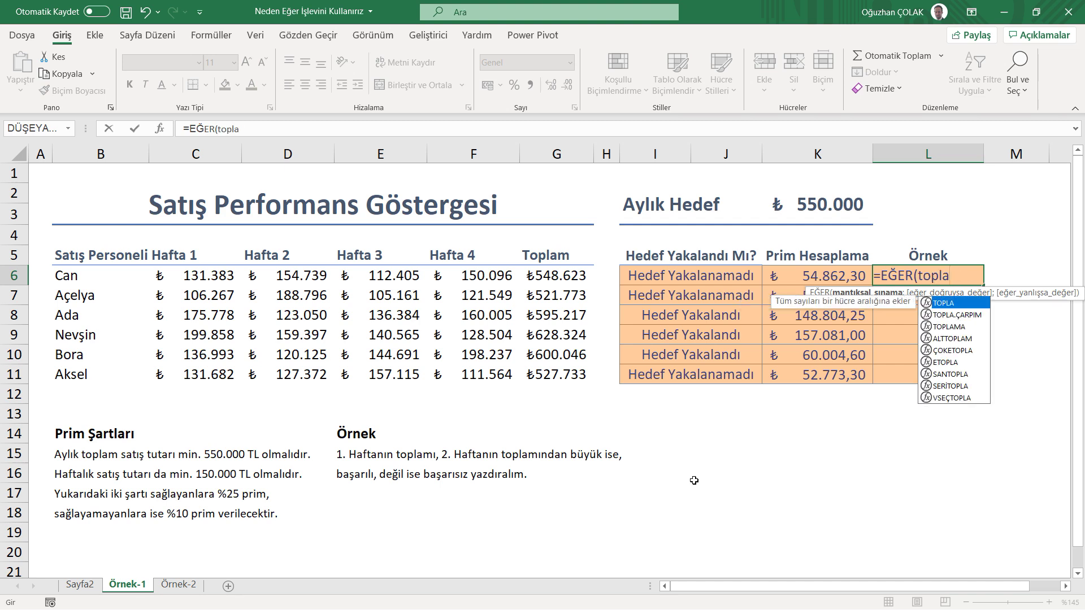
{"action": "key", "text": "Tab"}
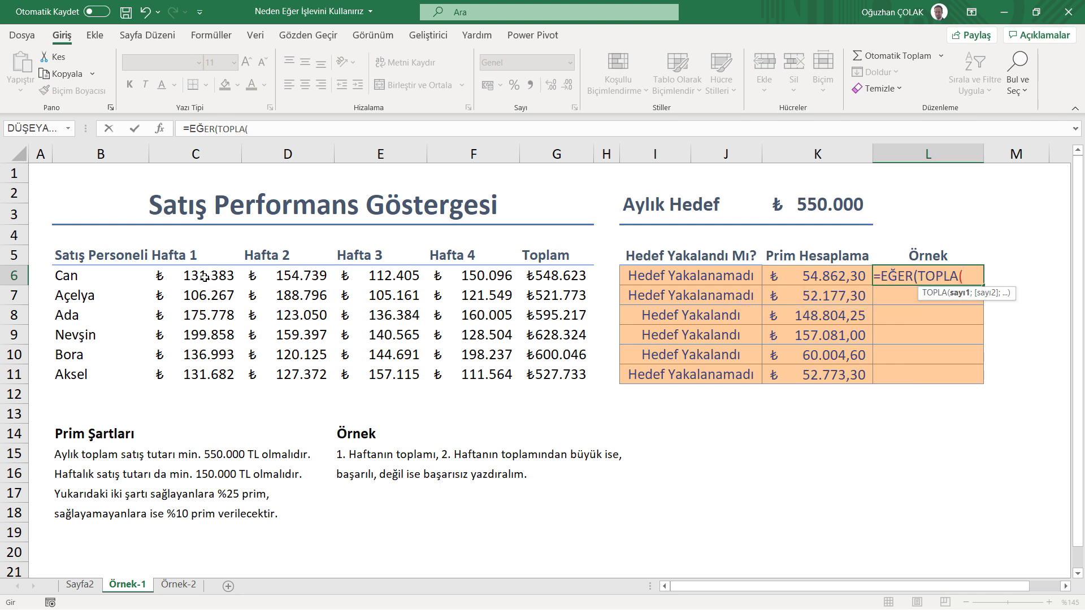
{"action": "left_click_drag", "start_coordinate": [205, 277], "coordinate": [193, 376]}
Step: Finish L6 as =EĞER(TOPLA(C6:C11)>TOPLA(D6:D11);"Başarılı";"Başarısız") and move to the Örnek-2 sheet
{"action": "type", "text": ")>"}
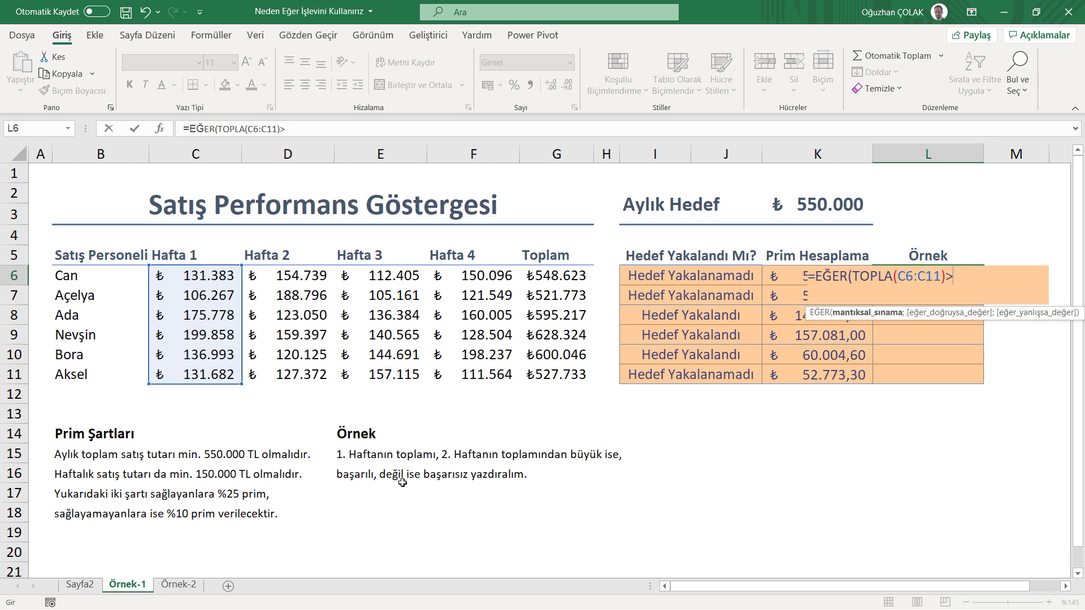
{"action": "type", "text": "top"}
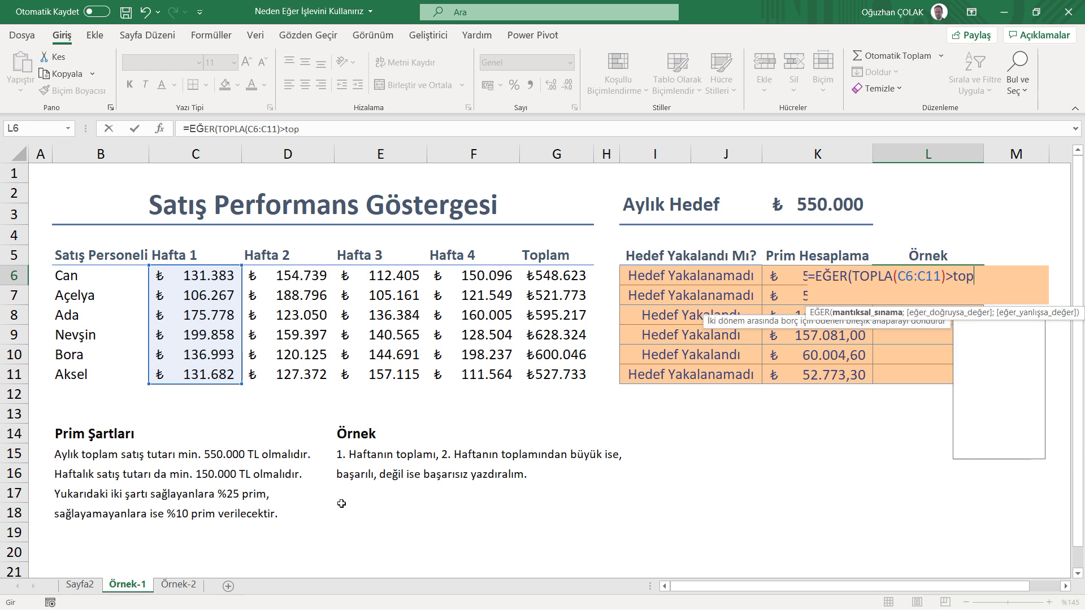
{"action": "type", "text": "la"}
{"action": "key", "text": "Tab"}
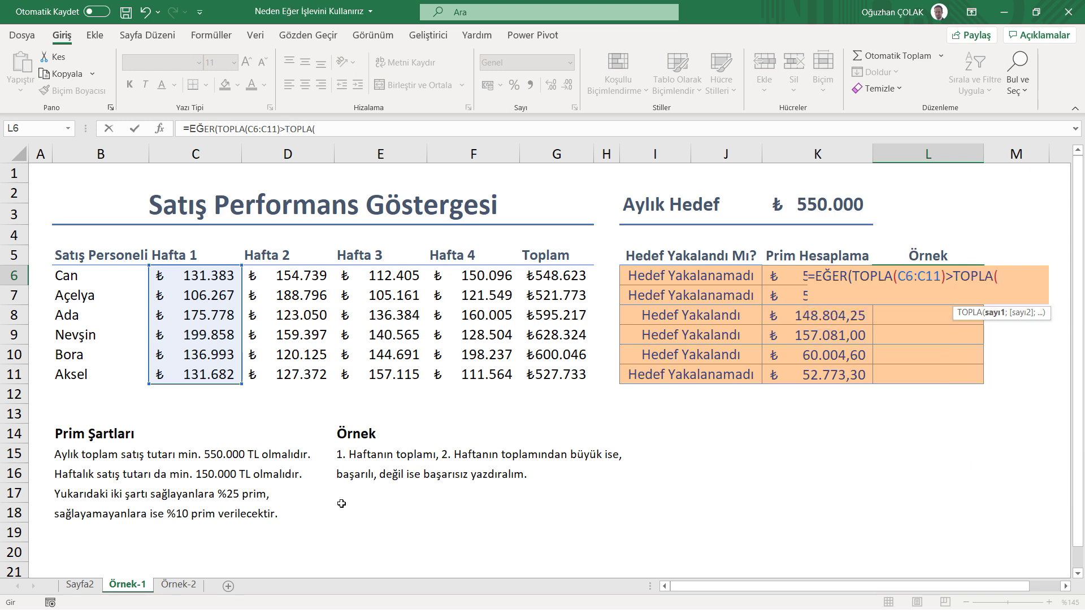
{"action": "left_click_drag", "start_coordinate": [294, 277], "coordinate": [302, 375]}
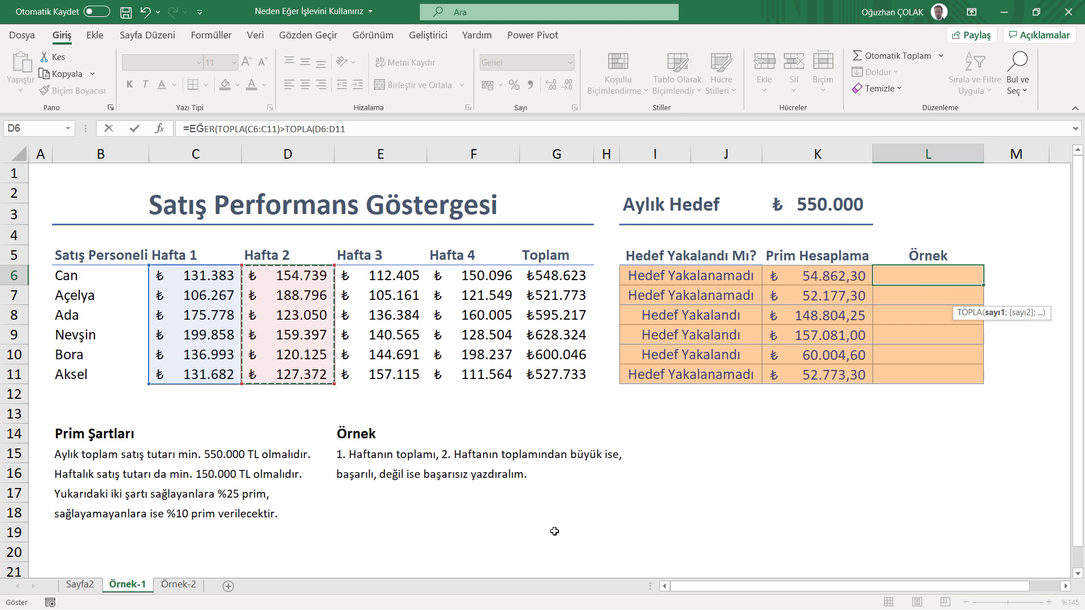
{"action": "type", "text": ");"}
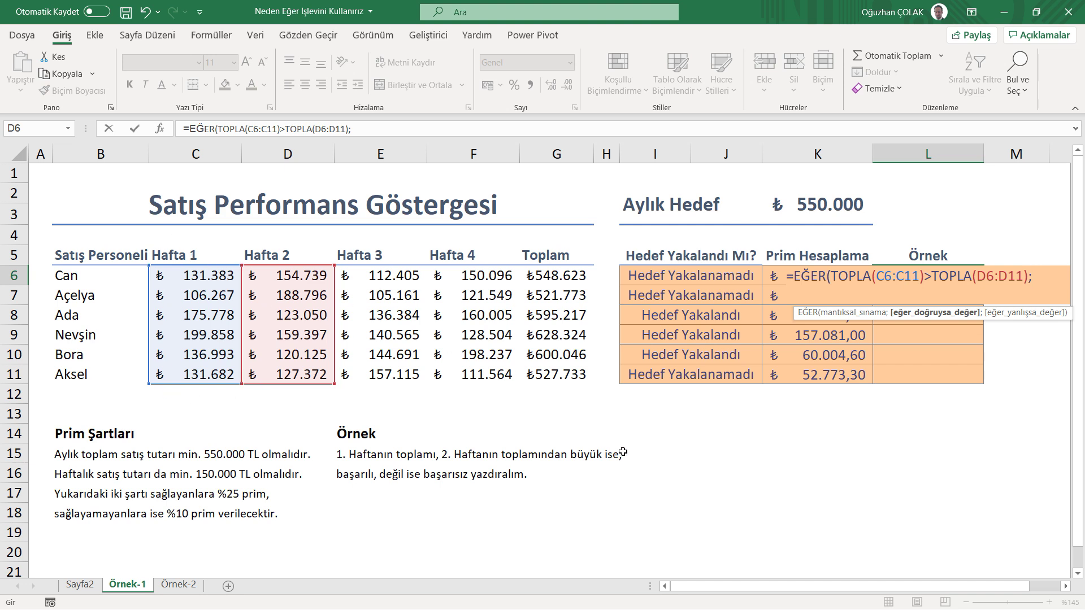
{"action": "type", "text": "Başarılı\""}
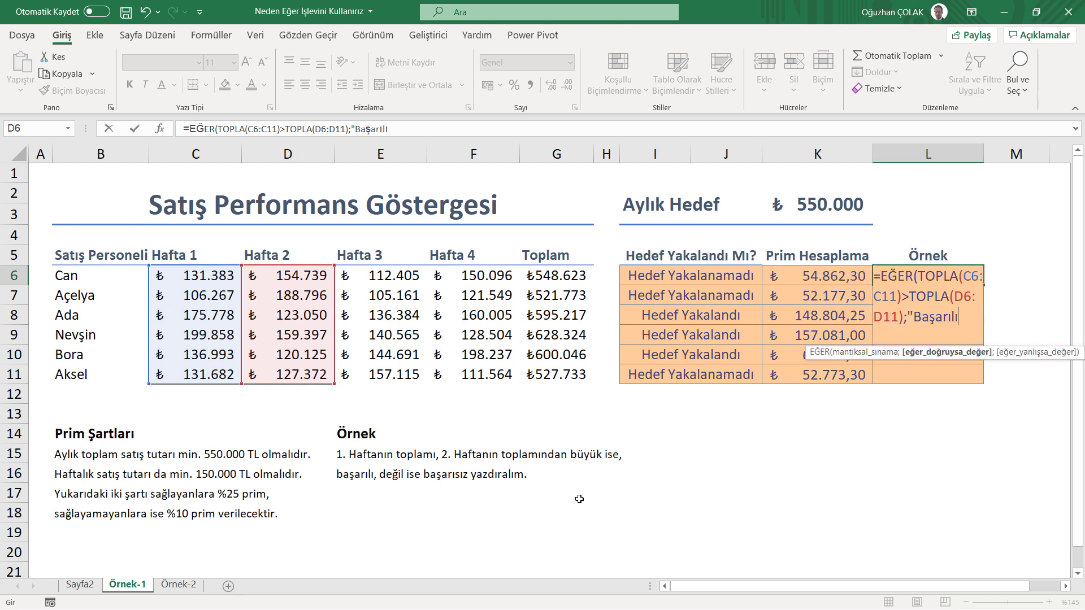
{"action": "type", "text": ";\""}
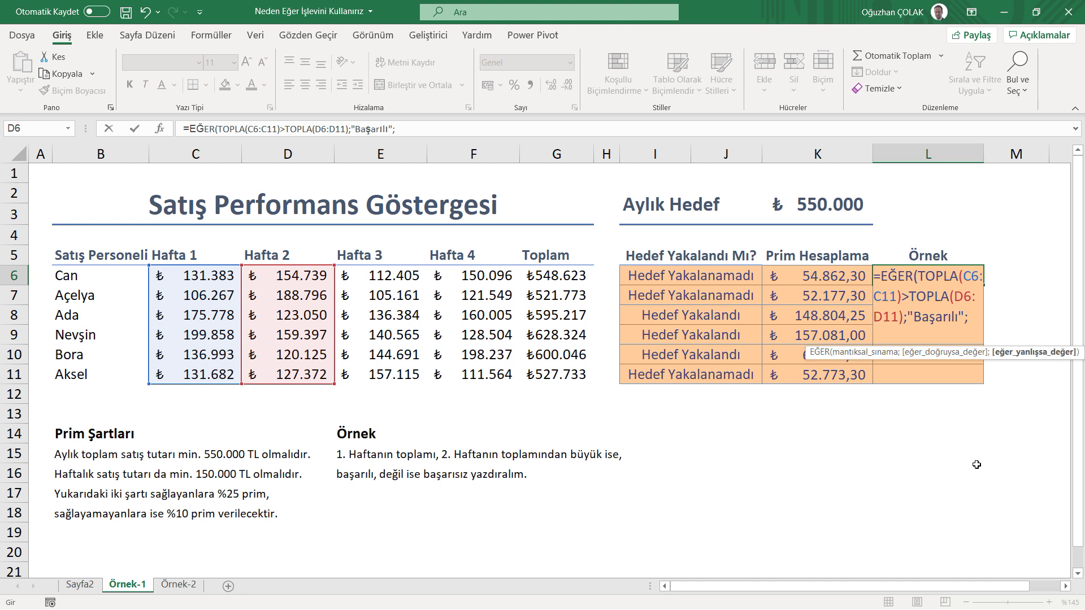
{"action": "type", "text": "Başarısız\")"}
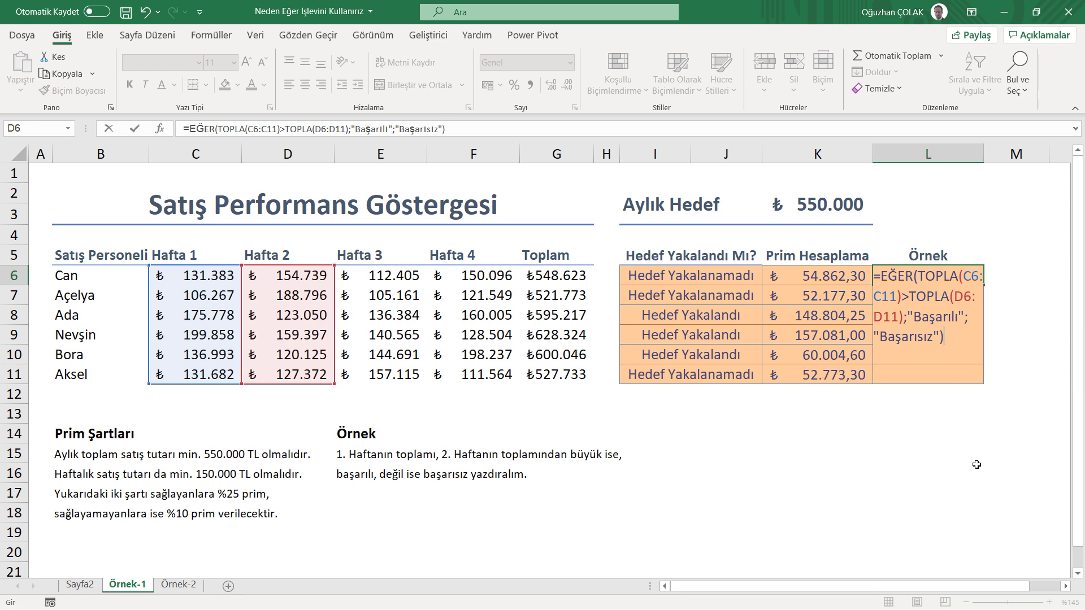
{"action": "key", "text": "Return"}
{"action": "key", "text": "ctrl+Page_Down"}
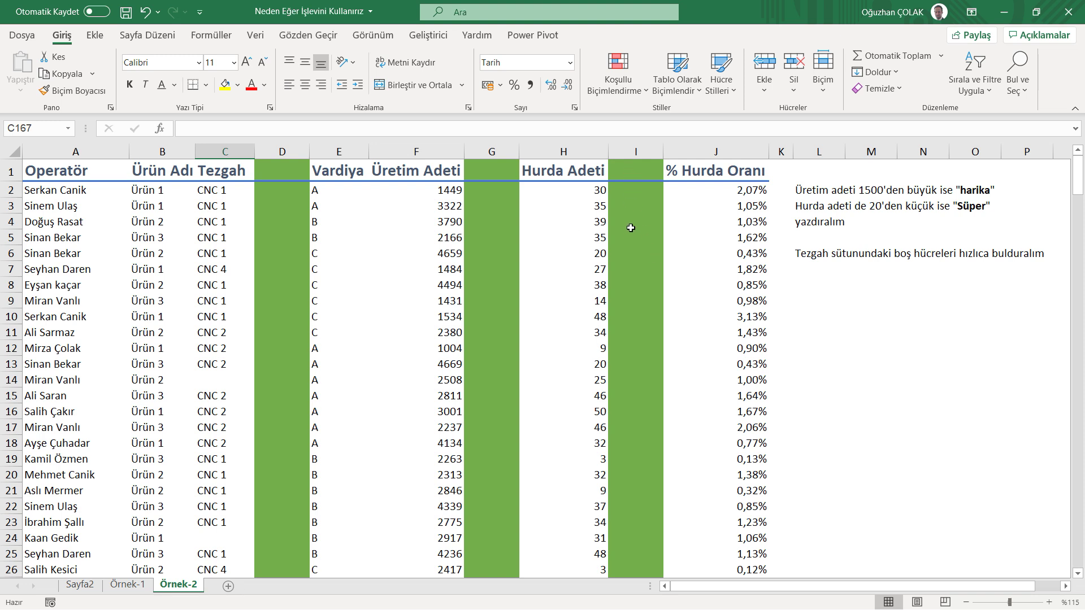
Step: Enter =EĞER(F2>1500;"Harika";"") in cell G2
{"action": "left_click", "coordinate": [498, 171]}
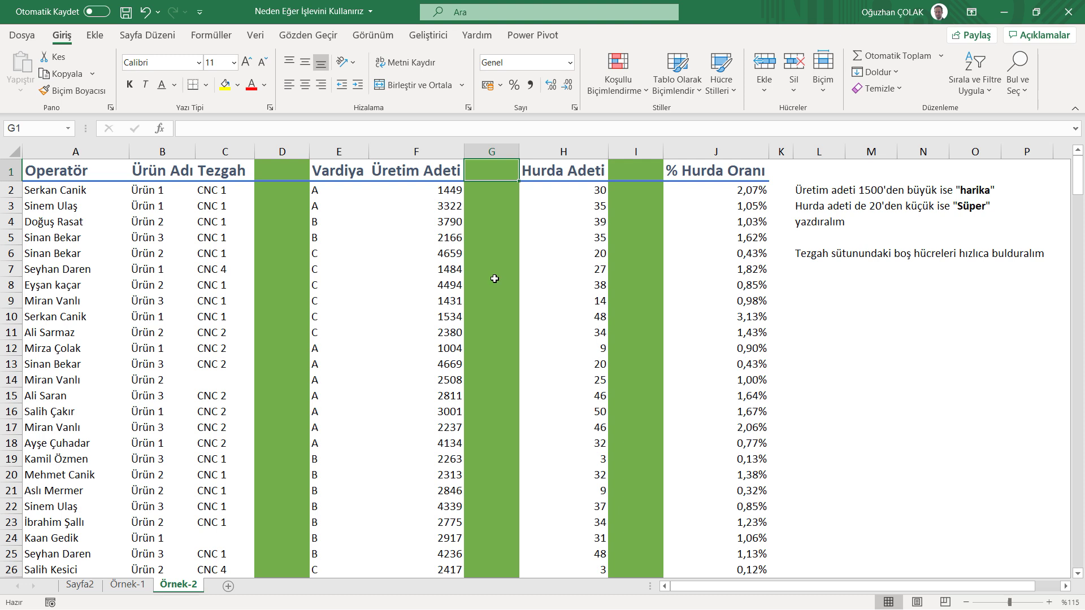
{"action": "left_click", "coordinate": [478, 189]}
{"action": "type", "text": "=EĞER("}
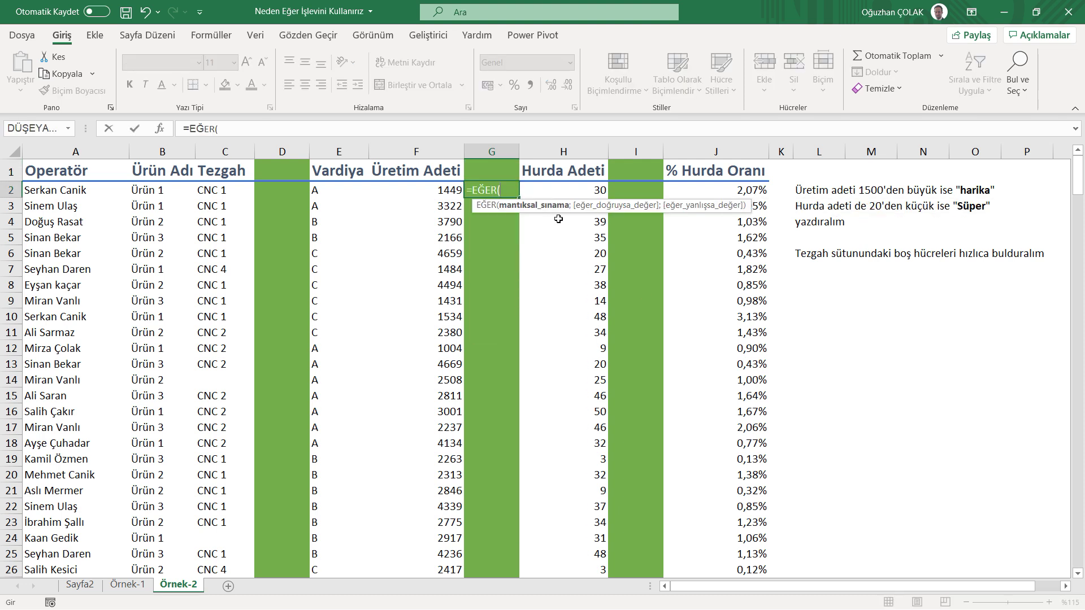
{"action": "left_click", "coordinate": [445, 193]}
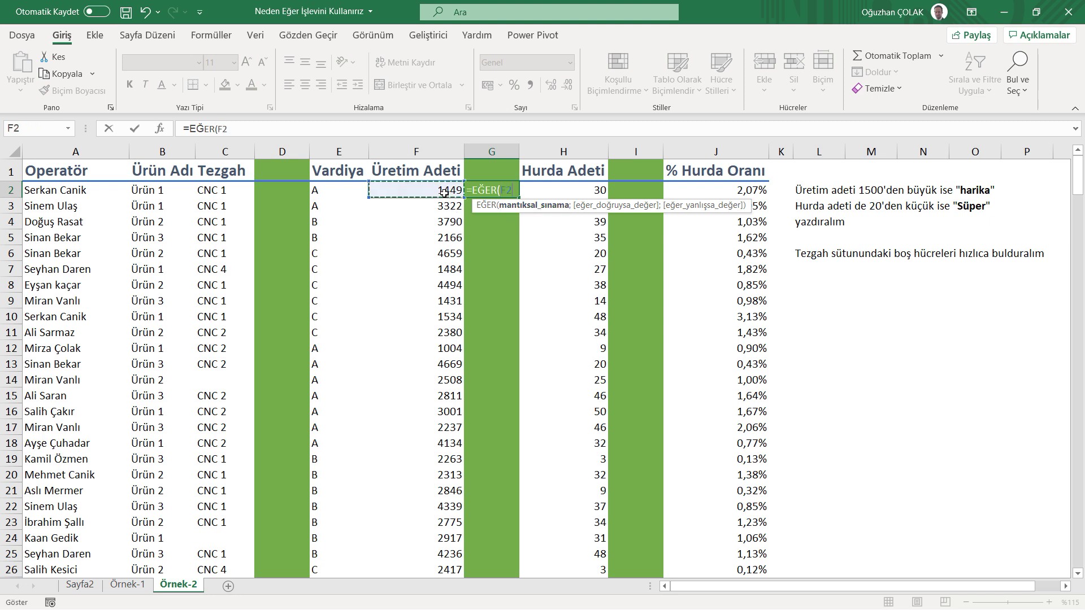
{"action": "type", "text": ">15"}
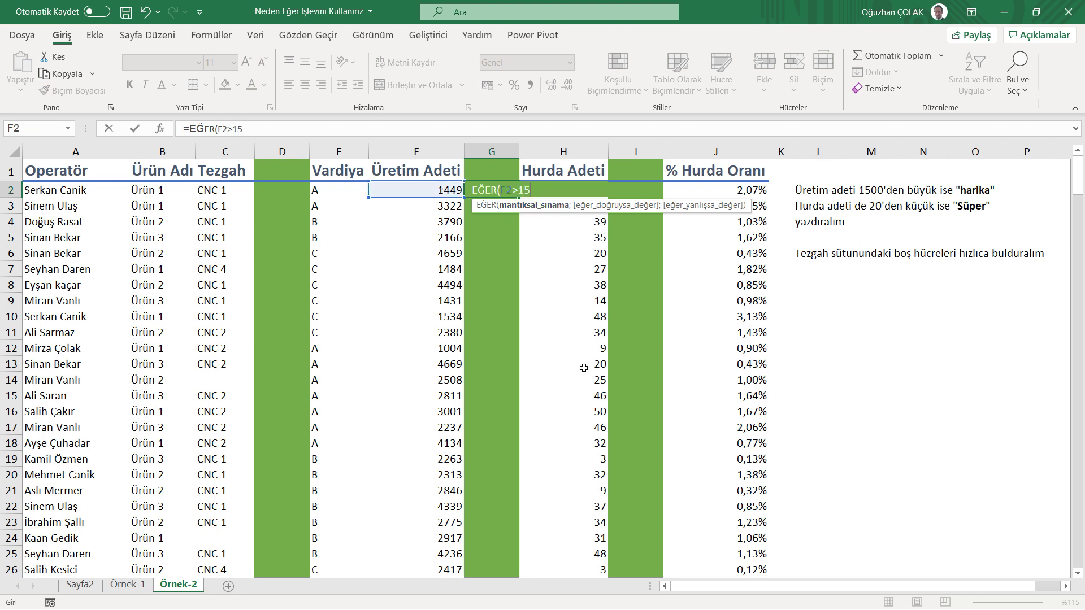
{"action": "type", "text": "00;"}
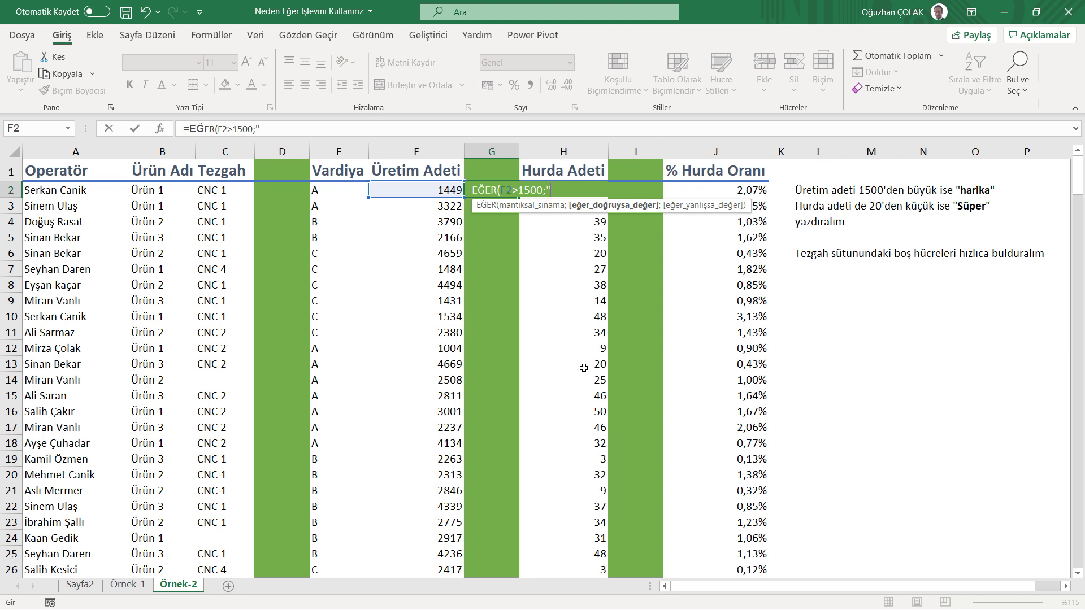
{"action": "type", "text": "Ha"}
{"action": "type", "text": "rika\";"}
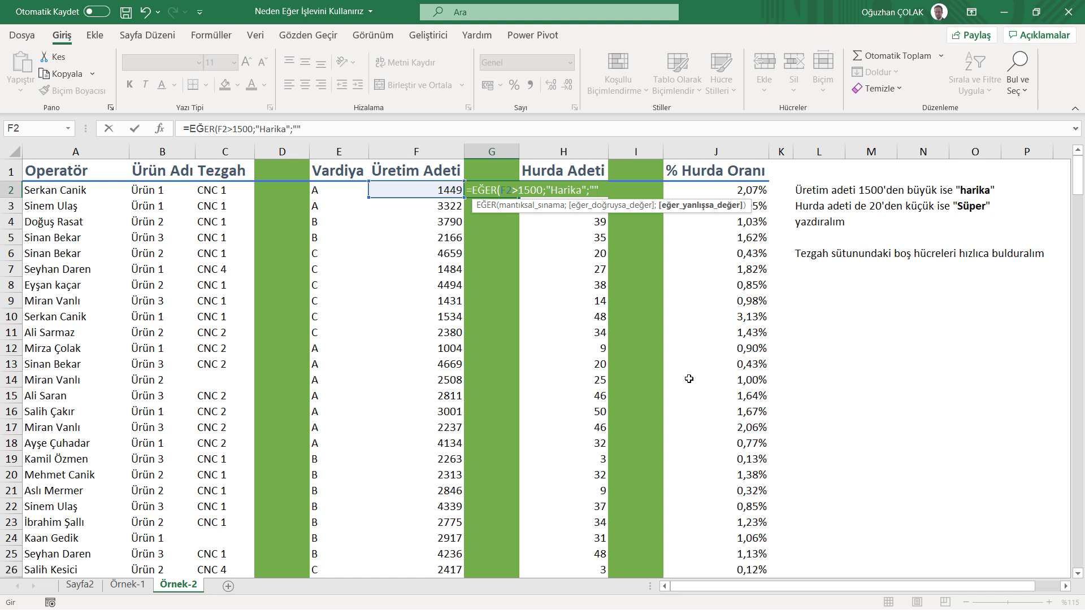
{"action": "type", "text": ")"}
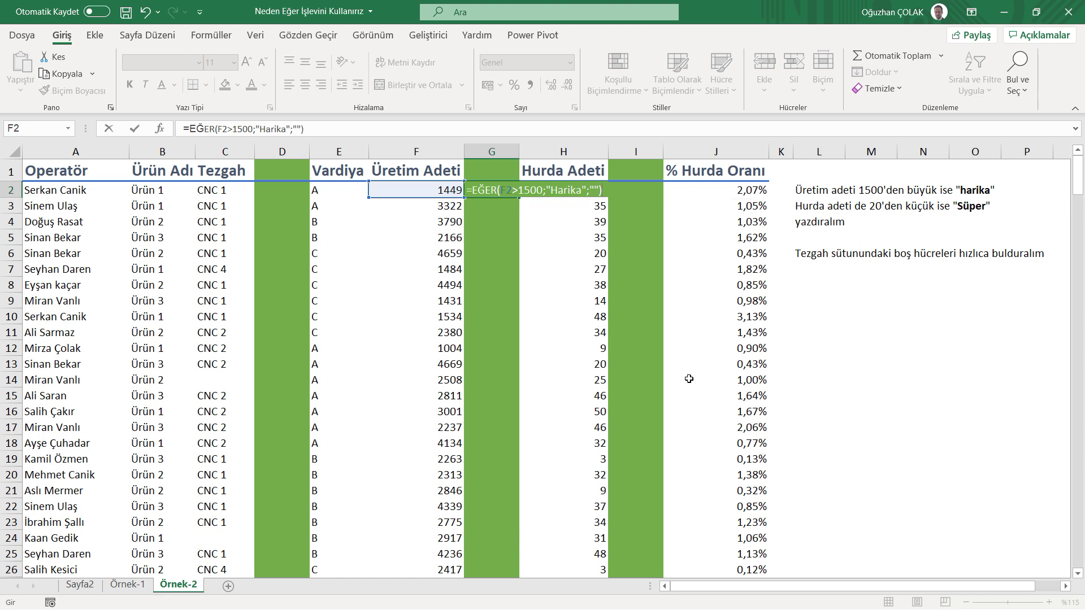
{"action": "key", "text": "Return"}
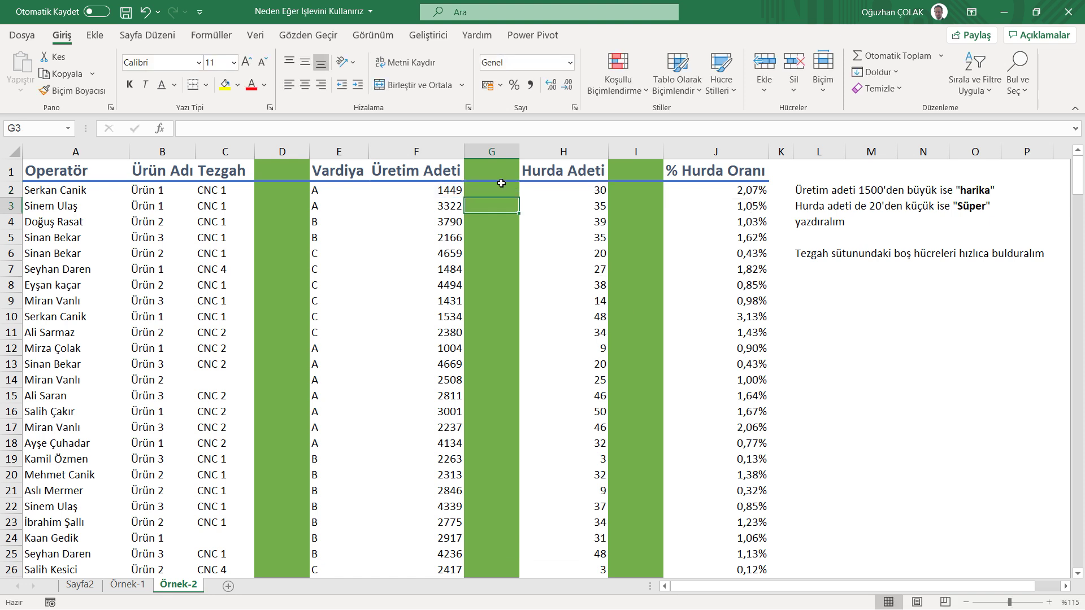
Step: Fill the Harika formula down column G and review G2
{"action": "left_click", "coordinate": [492, 190]}
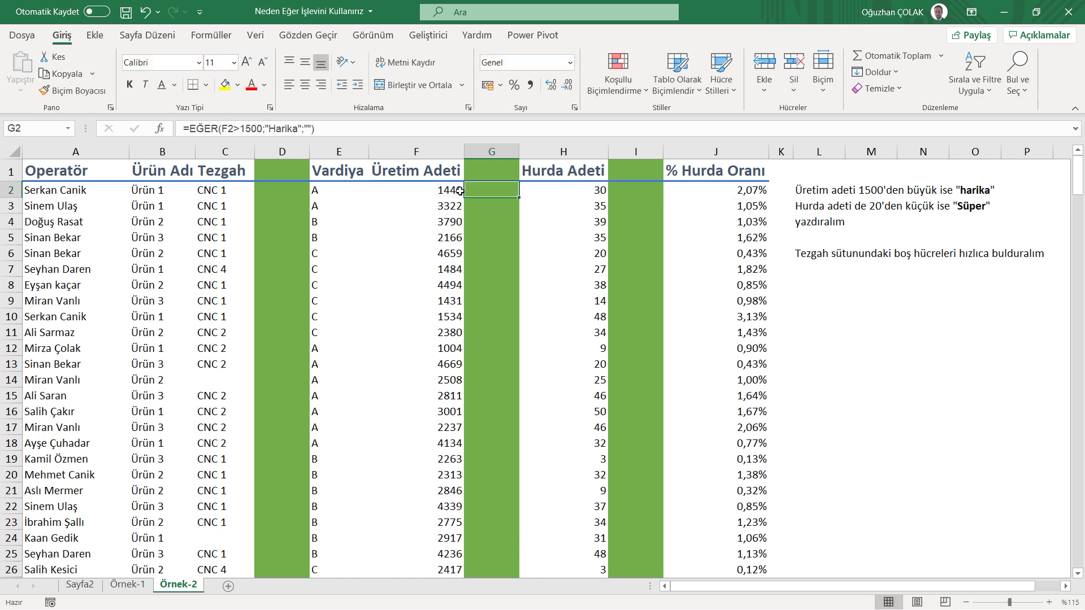
{"action": "double_click", "coordinate": [521, 199]}
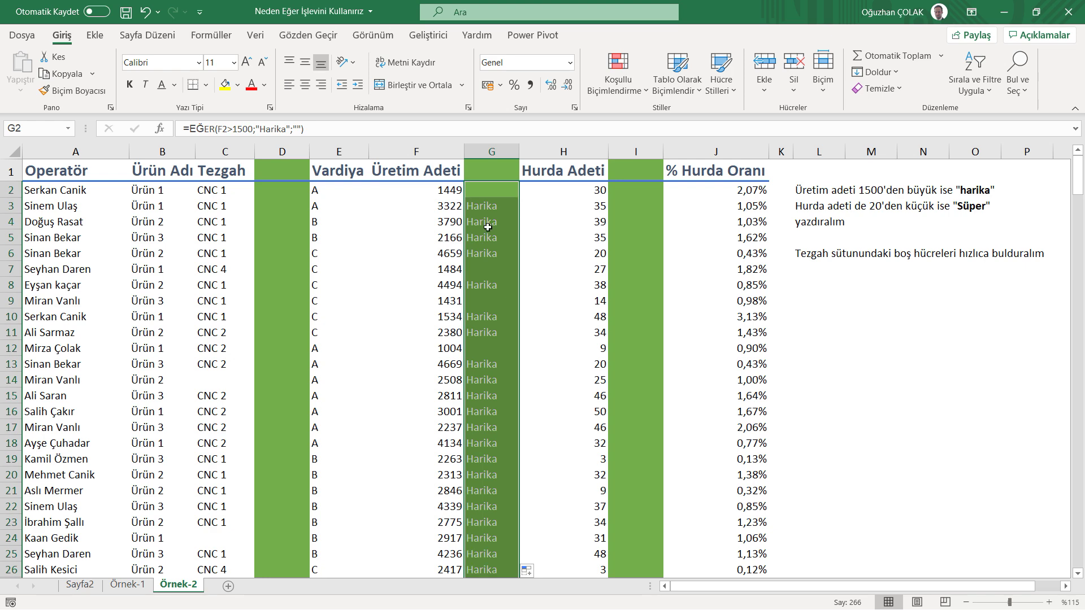
{"action": "left_click", "coordinate": [551, 318]}
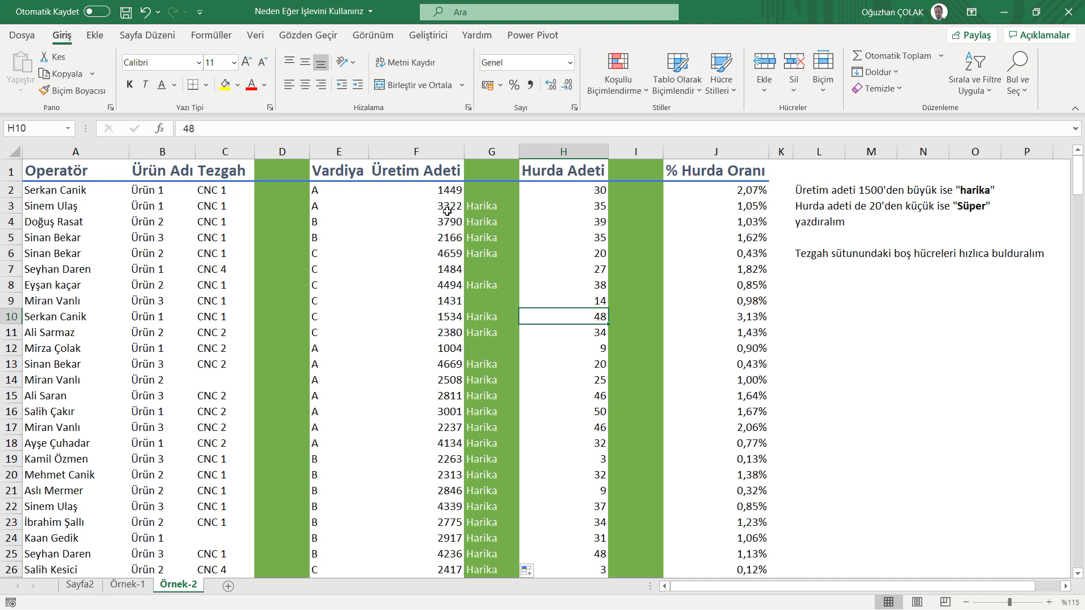
{"action": "left_click", "coordinate": [485, 194]}
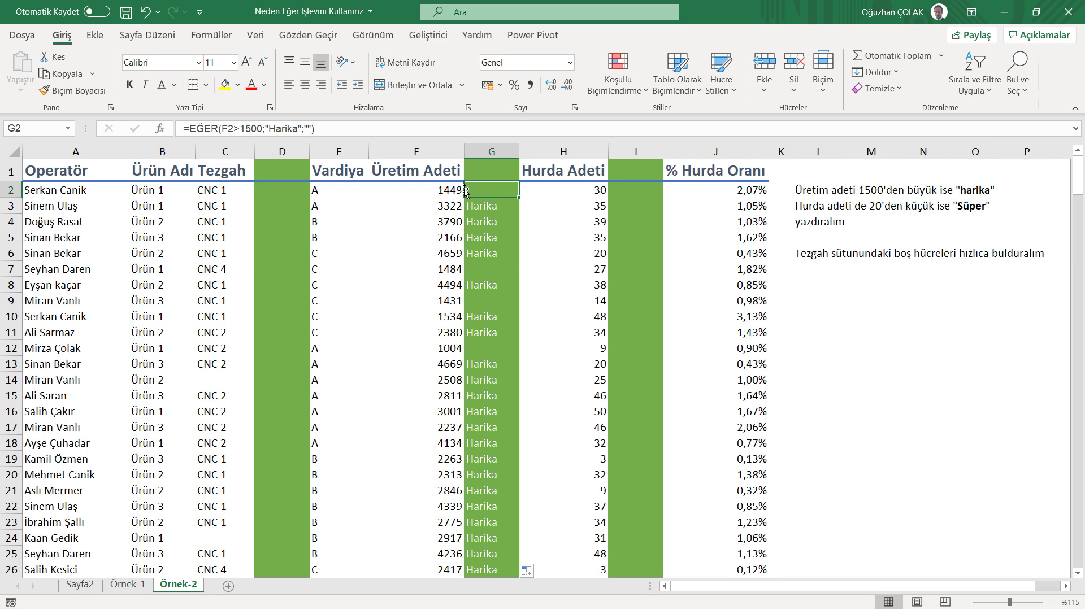
{"action": "left_click", "coordinate": [631, 193]}
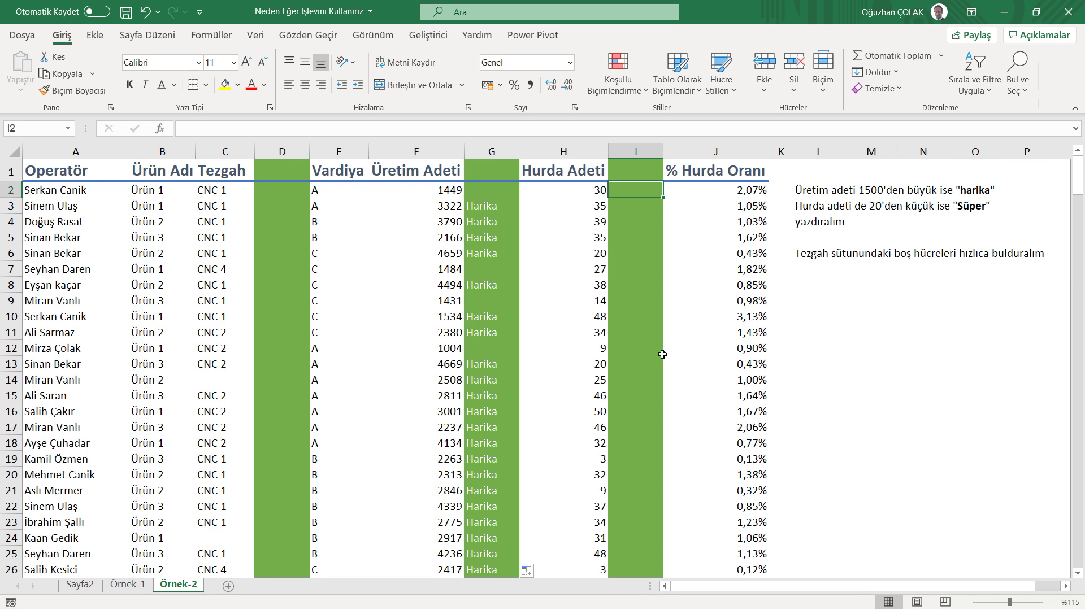
Step: Enter a Süper/Başarısız scrap formula on H2 in I2 and fill it down column I
{"action": "type", "text": "=EĞER("}
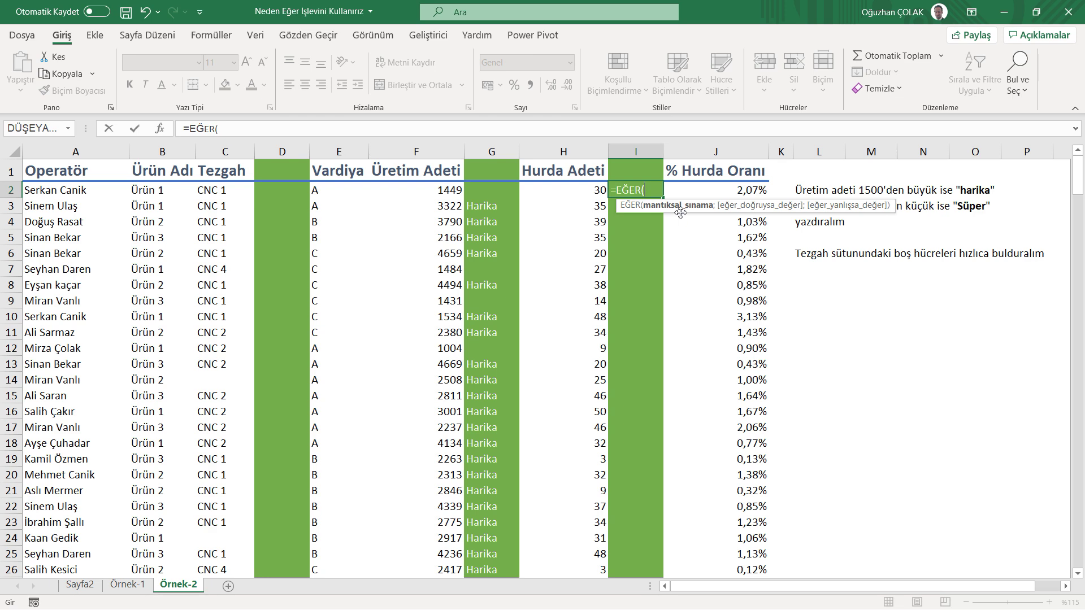
{"action": "left_click_drag", "start_coordinate": [729, 203], "coordinate": [727, 237]}
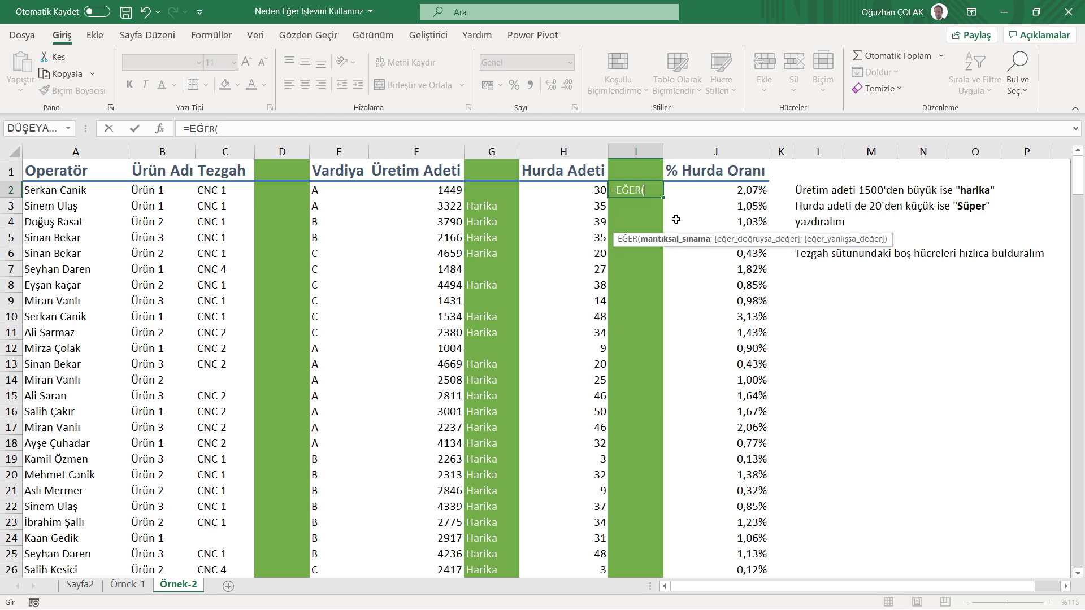
{"action": "left_click", "coordinate": [587, 192]}
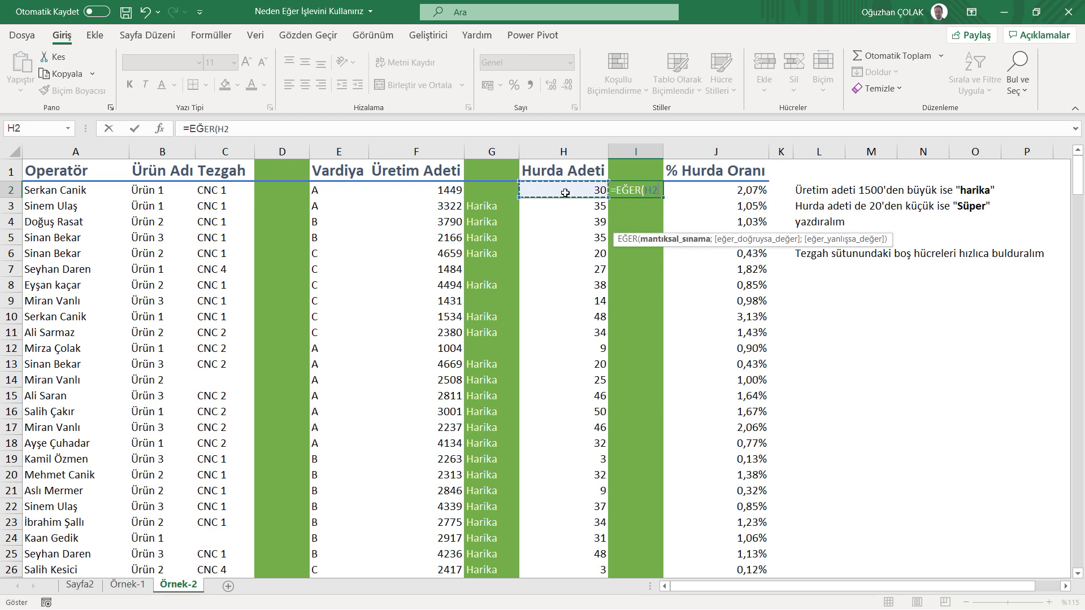
{"action": "type", "text": ">"}
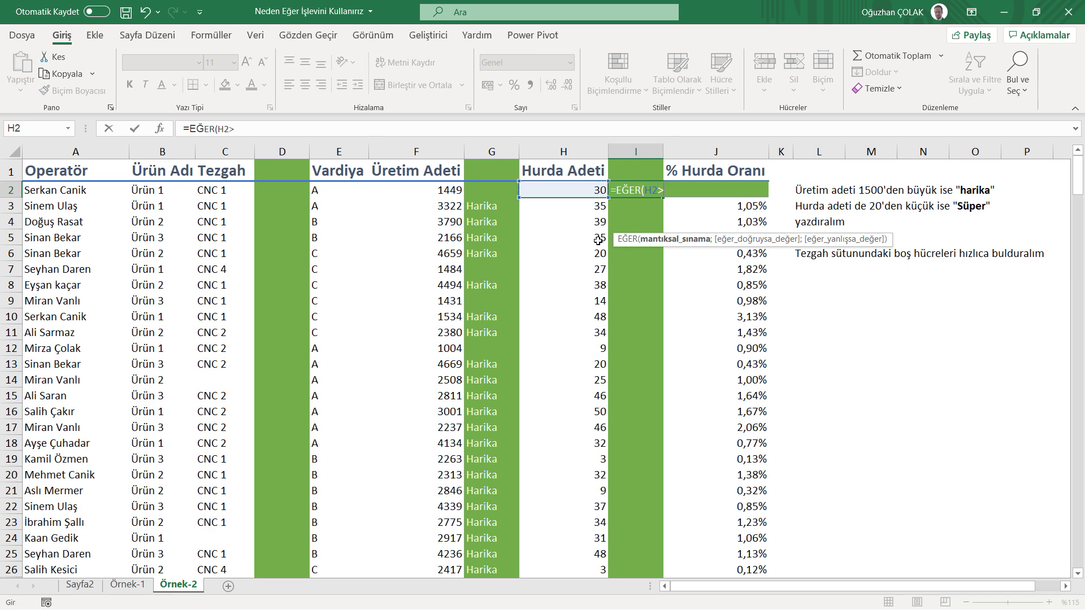
{"action": "type", "text": "20;"}
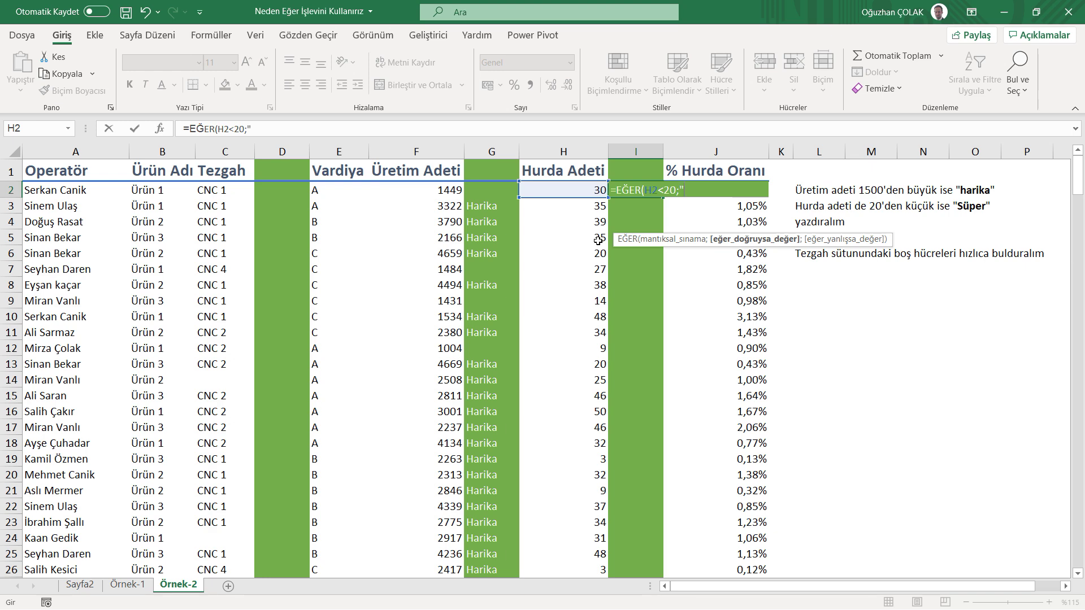
{"action": "type", "text": "er"}
{"action": "type", "text": ";Başarısız"}
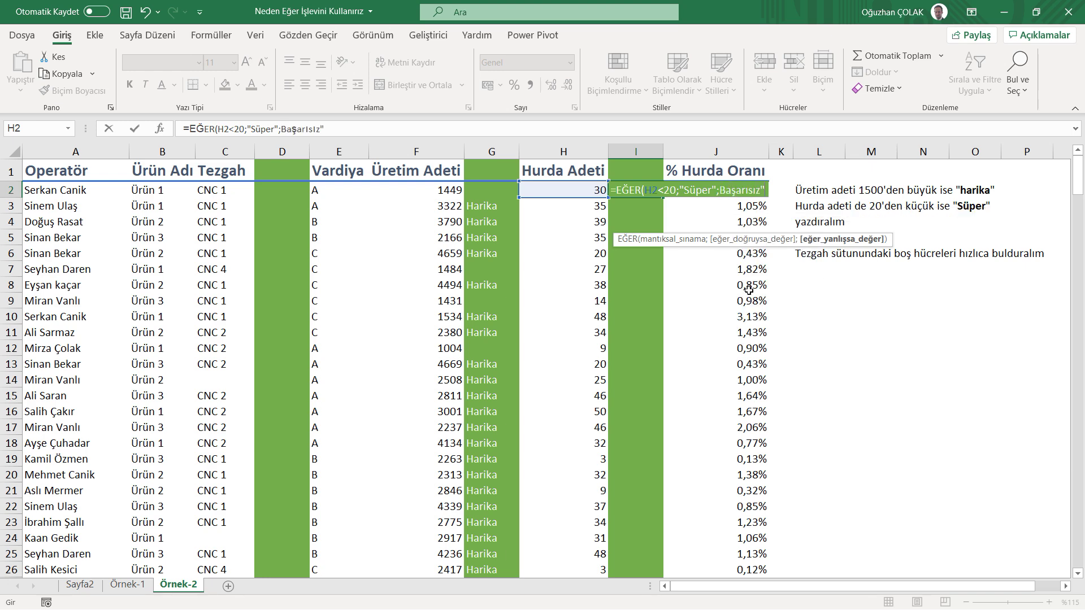
{"action": "left_click", "coordinate": [720, 191]}
{"action": "type", "text": "\""}
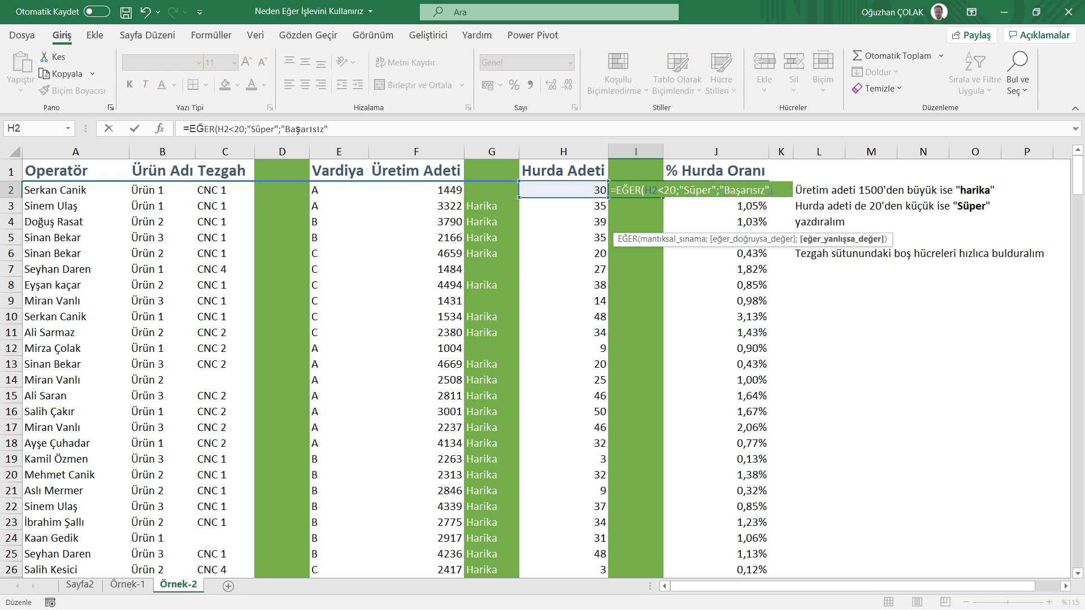
{"action": "key", "text": "Return"}
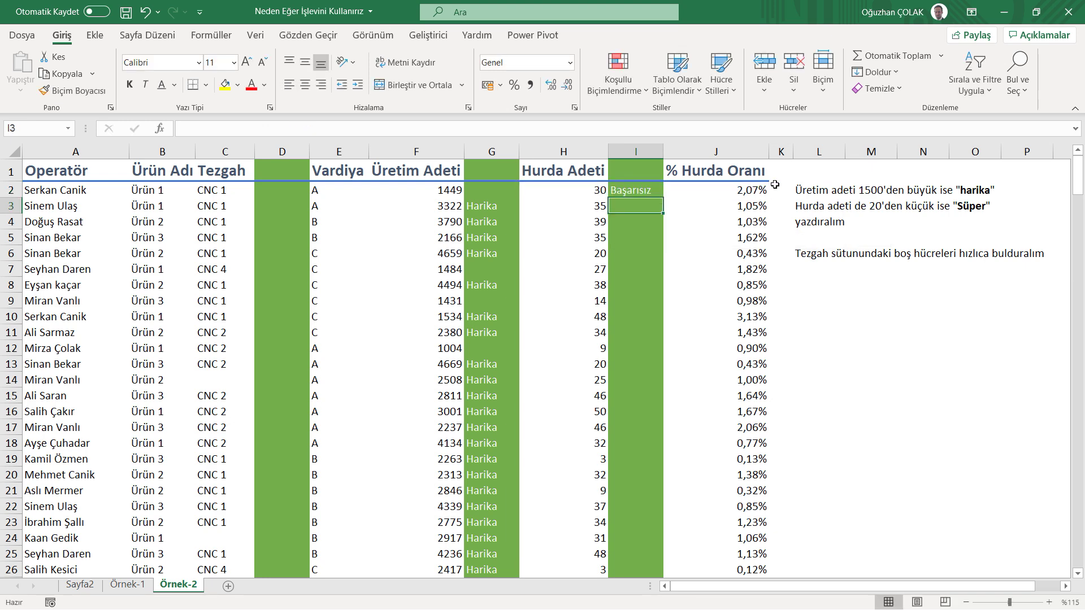
{"action": "left_click", "coordinate": [643, 190]}
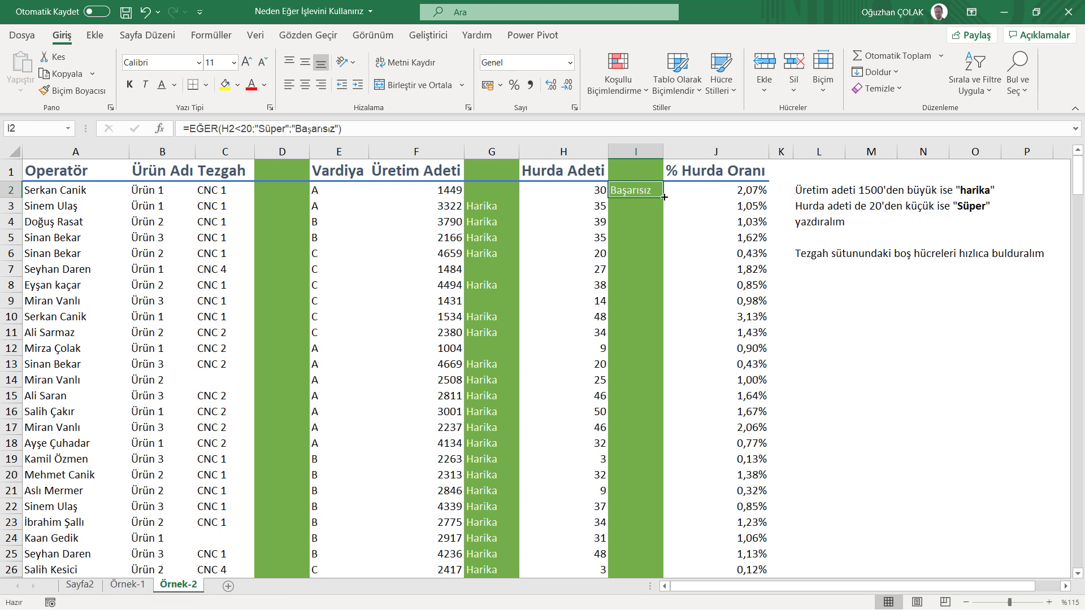
{"action": "double_click", "coordinate": [664, 196]}
{"action": "left_click", "coordinate": [632, 301]}
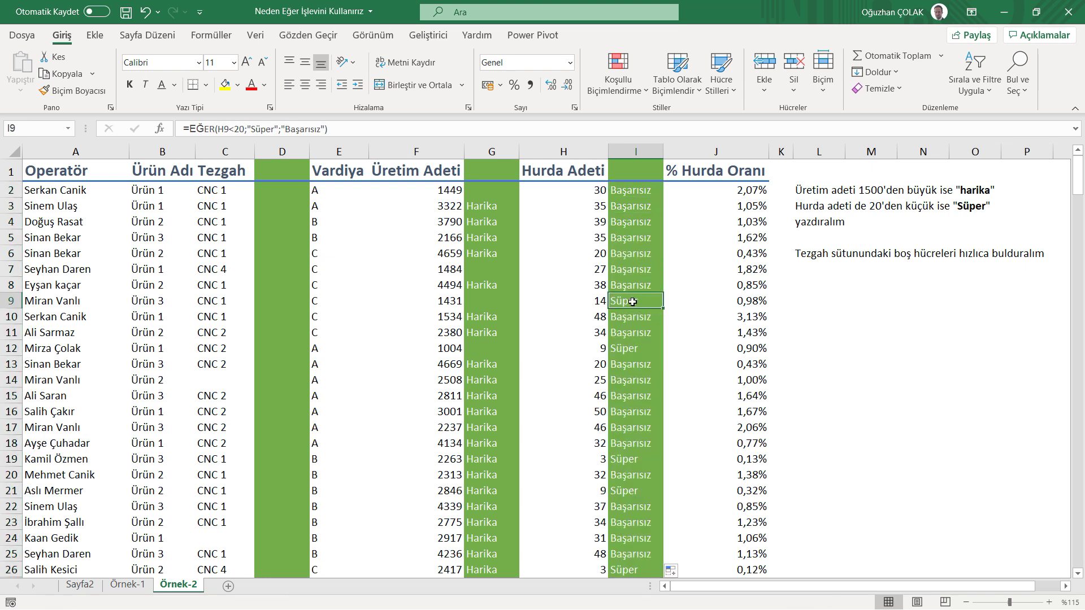
{"action": "left_click", "coordinate": [633, 349]}
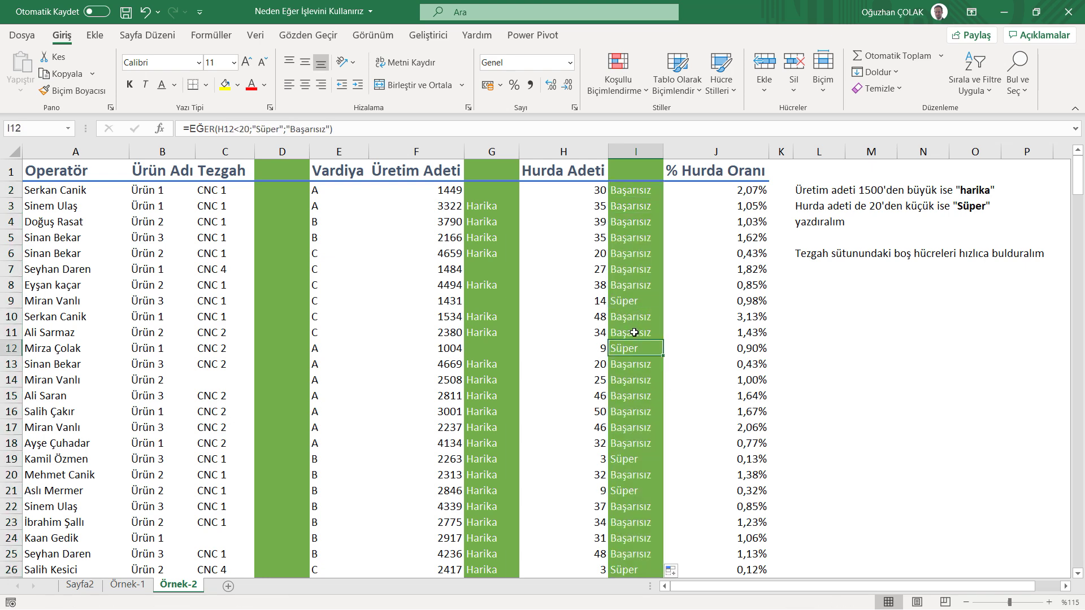
Step: Revise I2 to =EĞER(H2<20;"Süper";"") and copy it down column I
{"action": "left_click", "coordinate": [633, 192]}
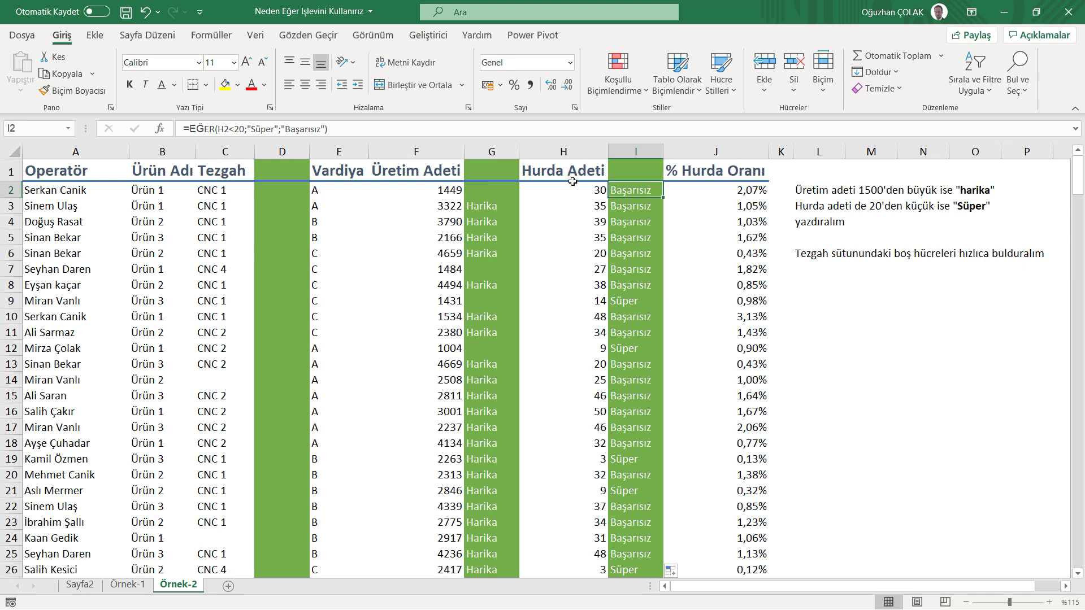
{"action": "left_click", "coordinate": [321, 128]}
{"action": "key", "text": "BackSpace"}
{"action": "key", "text": "BackSpace"}
{"action": "key", "text": "BackSpace"}
{"action": "key", "text": "BackSpace"}
{"action": "key", "text": "BackSpace"}
{"action": "key", "text": "BackSpace"}
{"action": "key", "text": "BackSpace"}
{"action": "key", "text": "BackSpace"}
{"action": "key", "text": "BackSpace"}
{"action": "key", "text": "Return"}
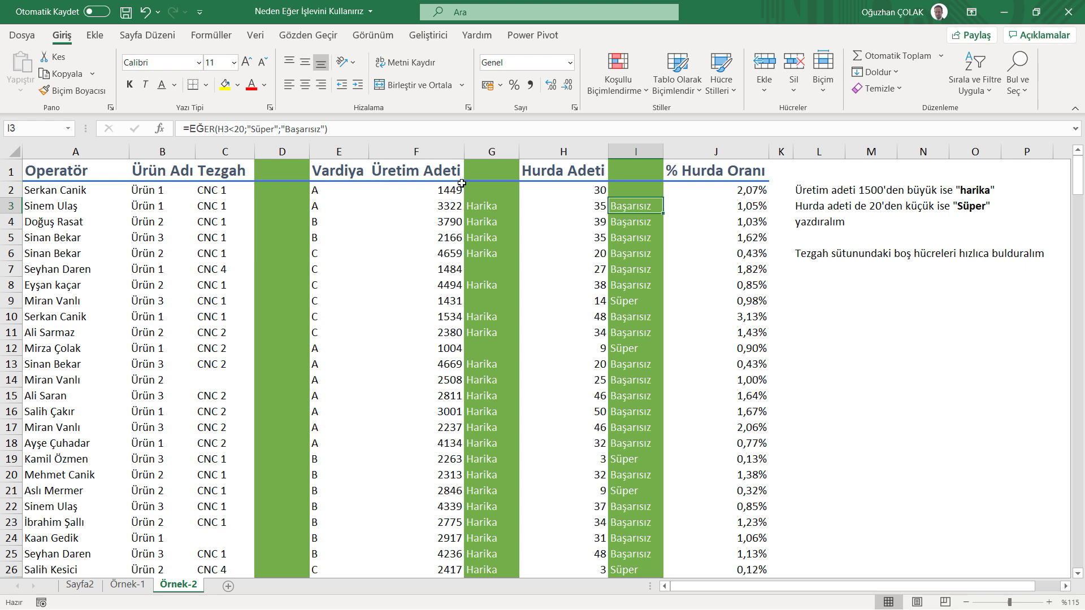
{"action": "left_click", "coordinate": [627, 195]}
{"action": "double_click", "coordinate": [662, 197]}
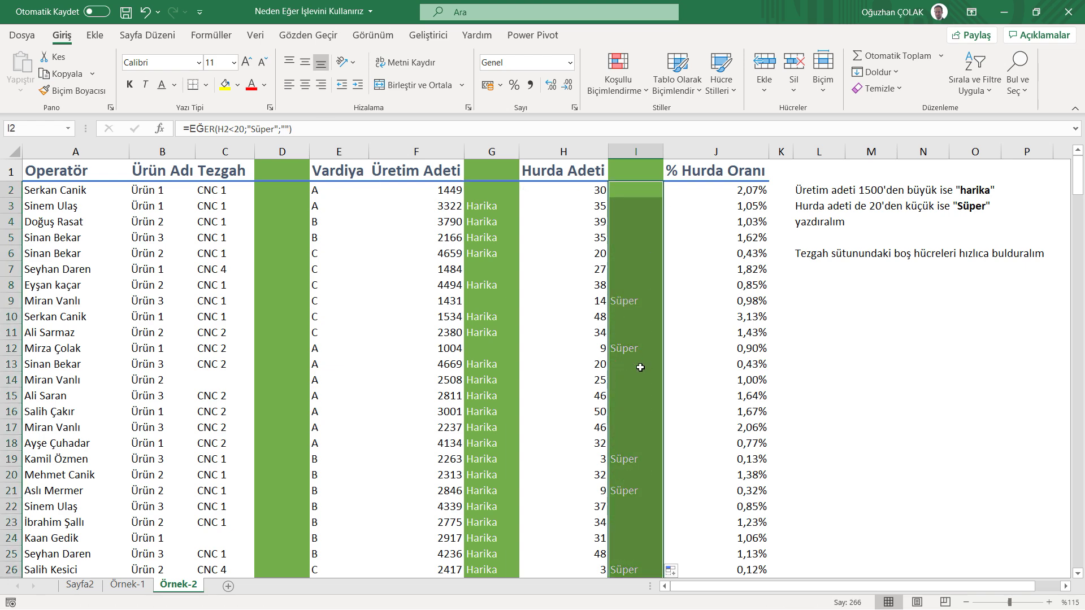
{"action": "left_click", "coordinate": [627, 303]}
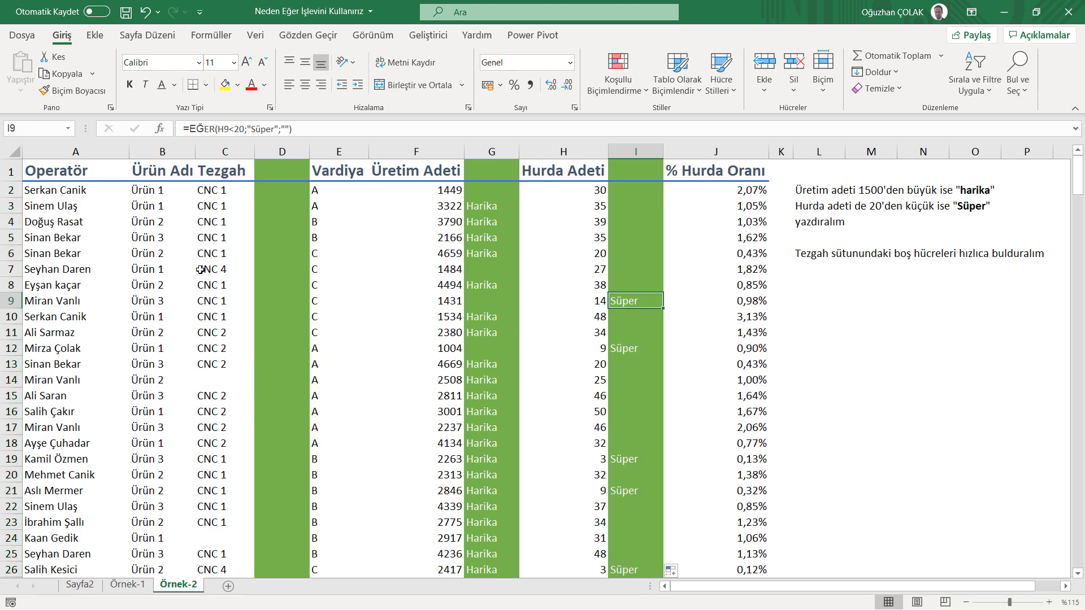
Step: Scan the Tezgah column for empty cells such as C14
{"action": "left_click", "coordinate": [266, 192]}
{"action": "left_click", "coordinate": [213, 206]}
{"action": "key", "text": "ctrl+shift+Down"}
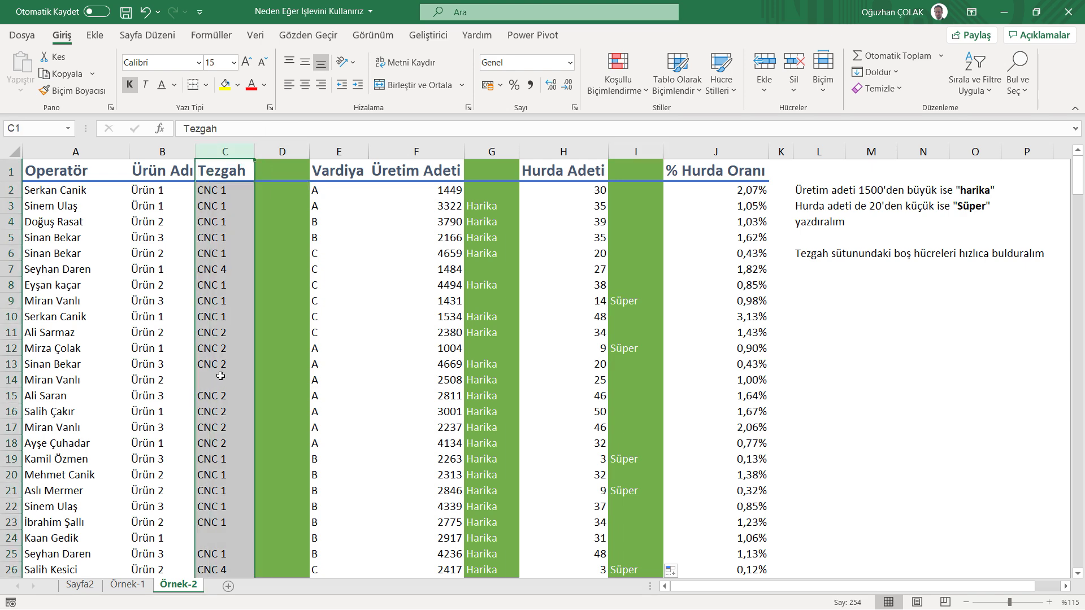
{"action": "left_click", "coordinate": [215, 370]}
{"action": "left_click", "coordinate": [223, 380]}
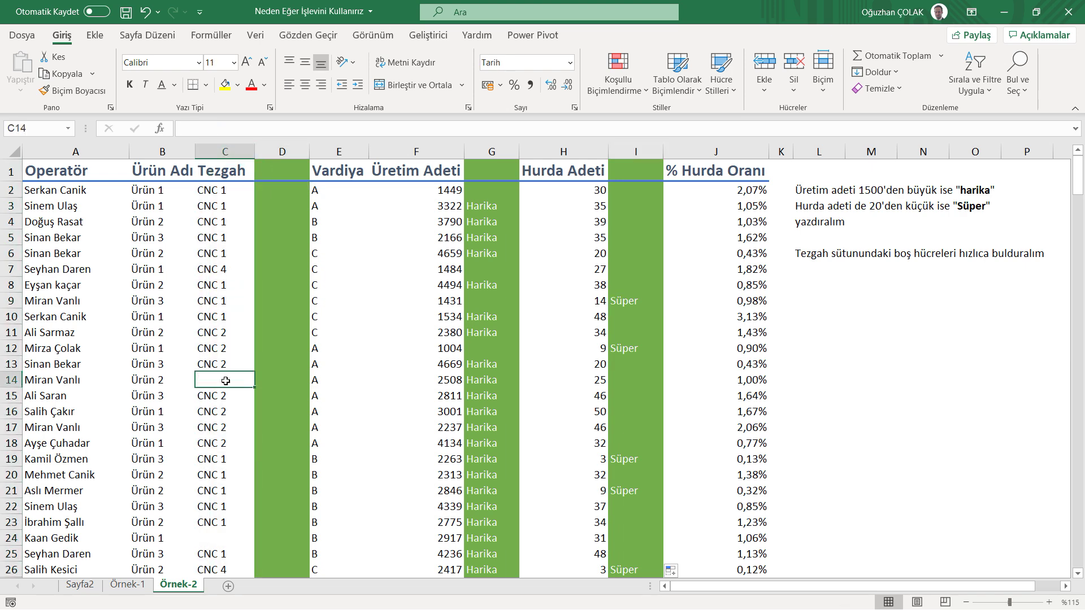
Step: Enter =EBOŞSA(C2) in D2, fill it down column D, and inspect D24
{"action": "left_click", "coordinate": [277, 191]}
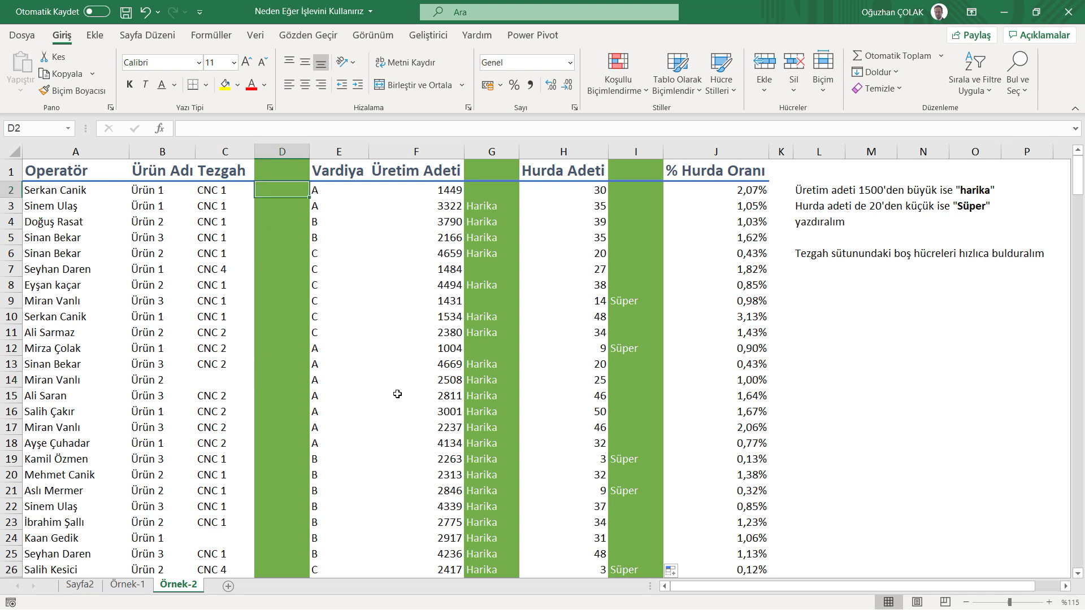
{"action": "type", "text": "=ebo"}
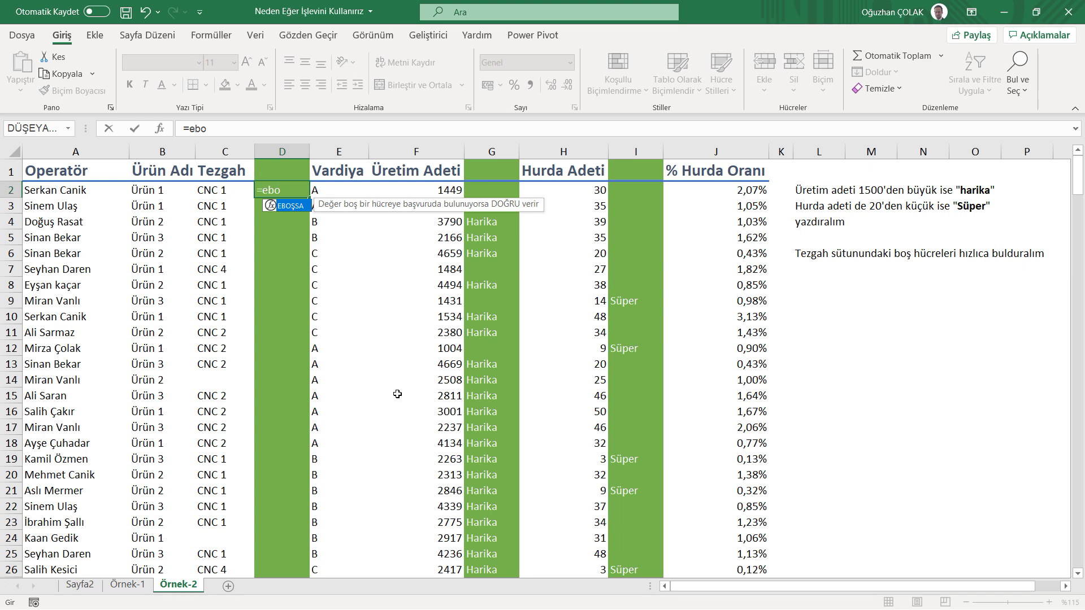
{"action": "key", "text": "Tab"}
{"action": "left_click", "coordinate": [224, 187]}
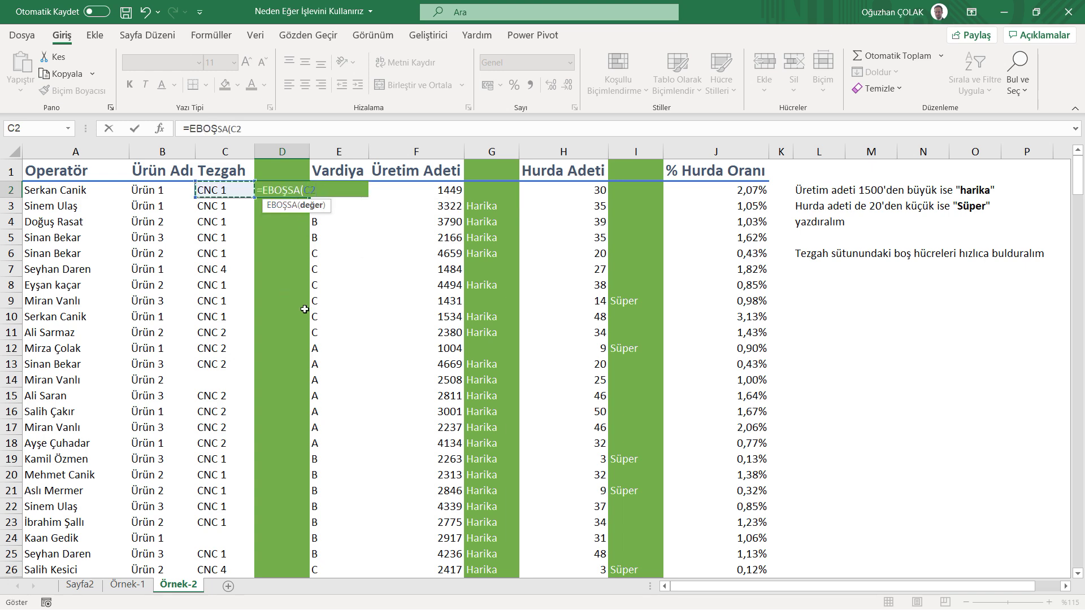
{"action": "type", "text": ")"}
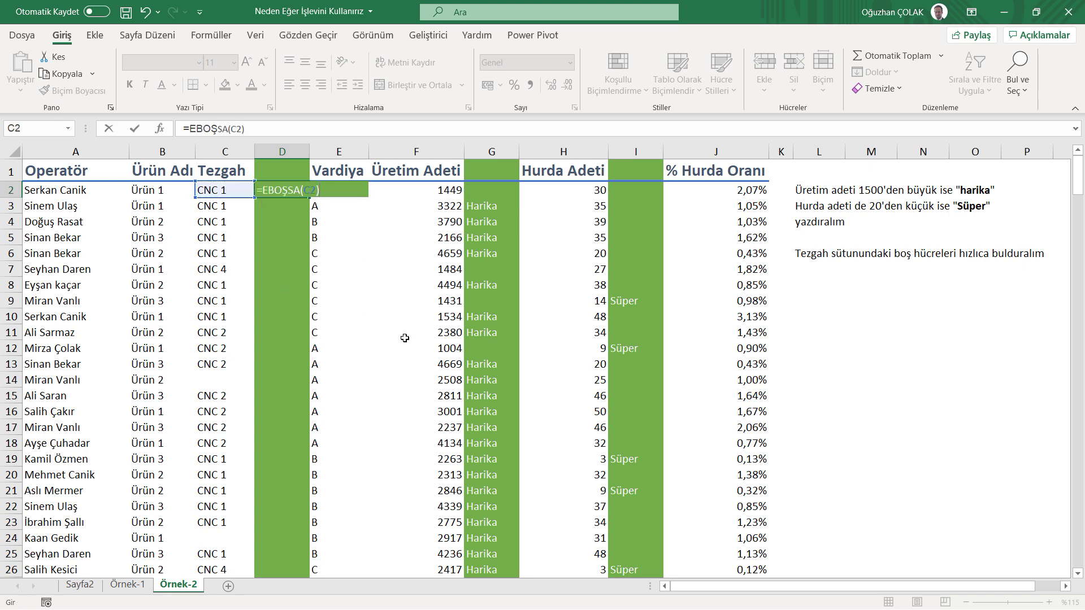
{"action": "key", "text": "Return"}
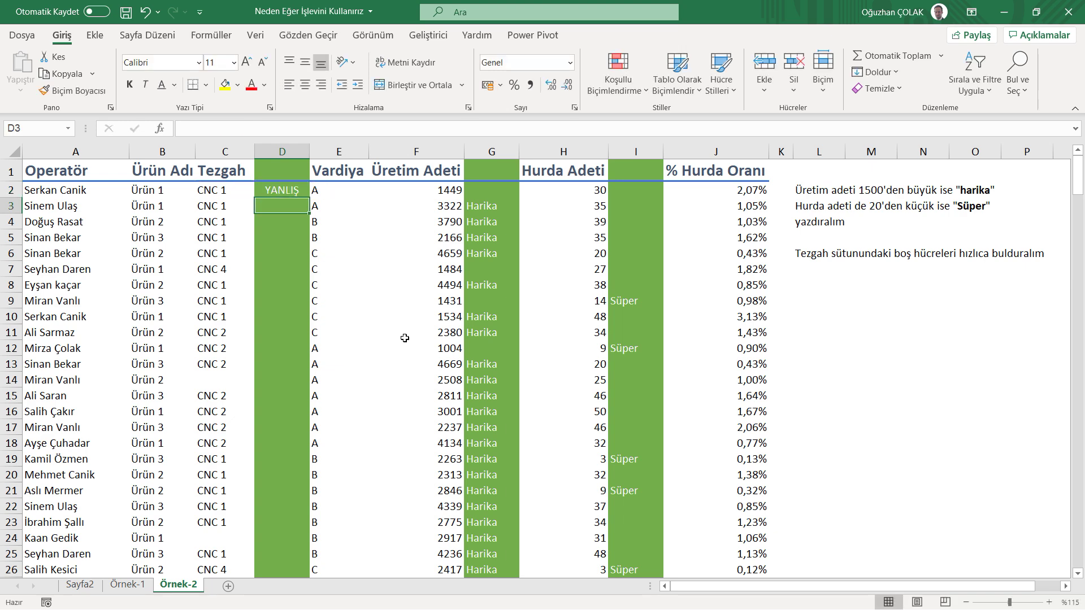
{"action": "left_click", "coordinate": [293, 194]}
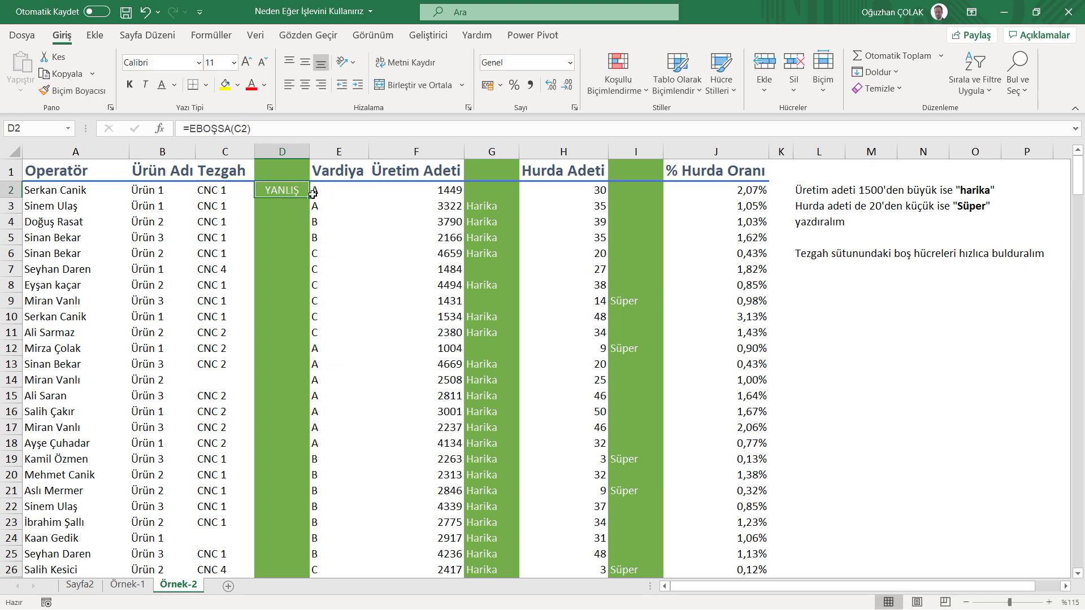
{"action": "double_click", "coordinate": [309, 197]}
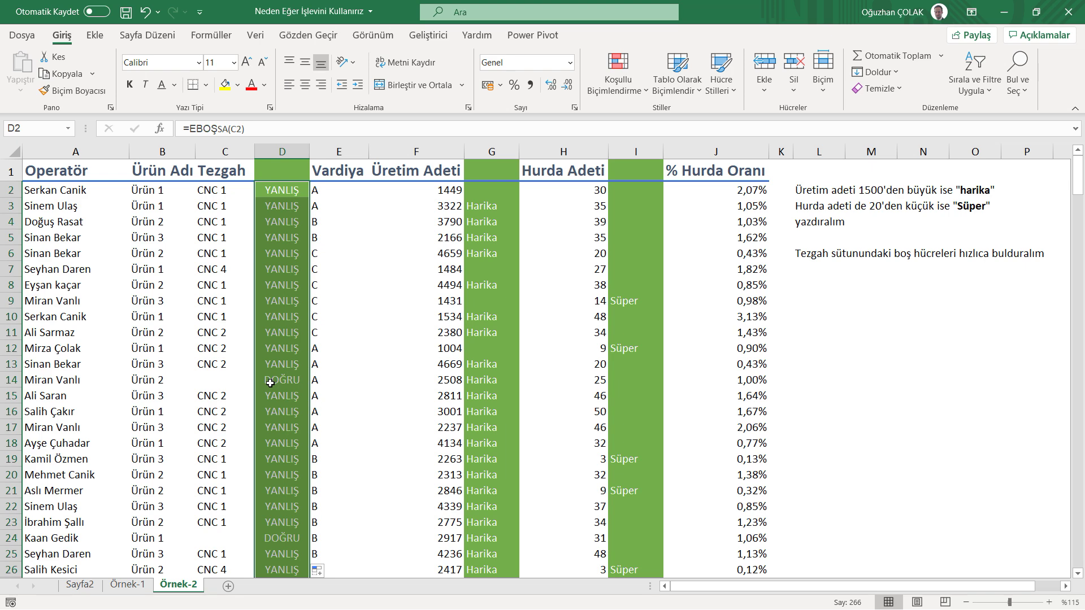
{"action": "left_click", "coordinate": [268, 536]}
Step: Wrap the D2 formula as =EĞER(EBOŞSA(C2);"Boş";"")
{"action": "left_click", "coordinate": [272, 190]}
{"action": "left_click", "coordinate": [190, 128]}
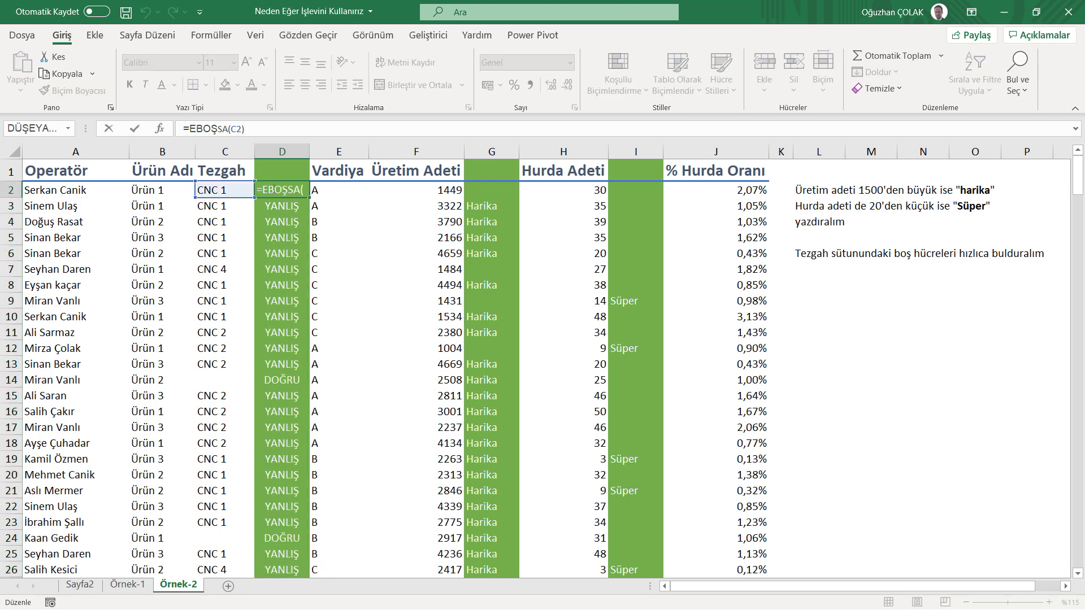
{"action": "type", "text": "eğer"}
{"action": "key", "text": "Tab"}
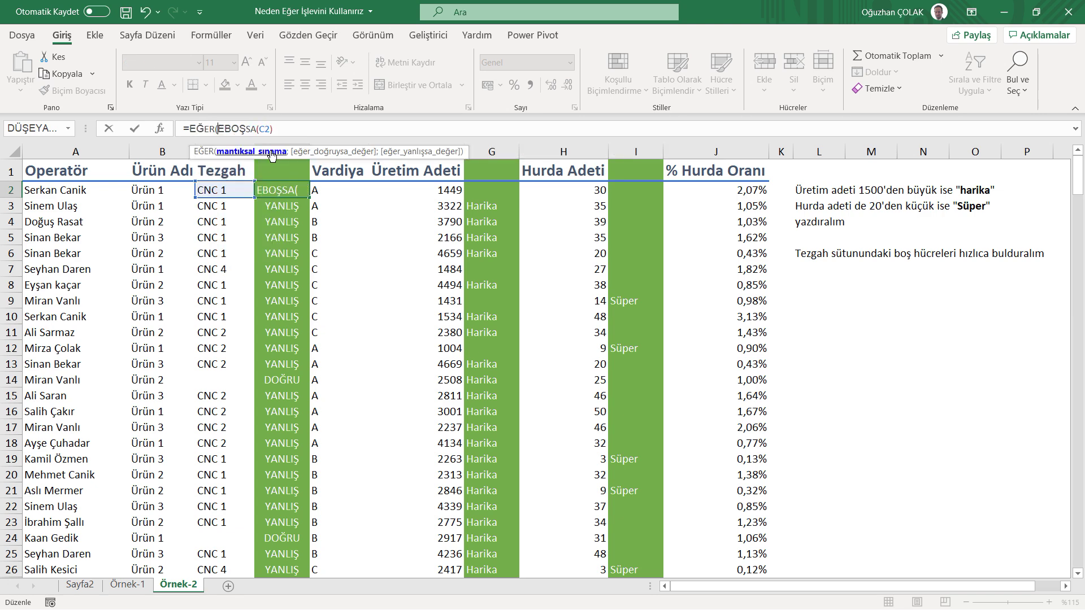
{"action": "left_click", "coordinate": [283, 129]}
{"action": "type", "text": ";"}
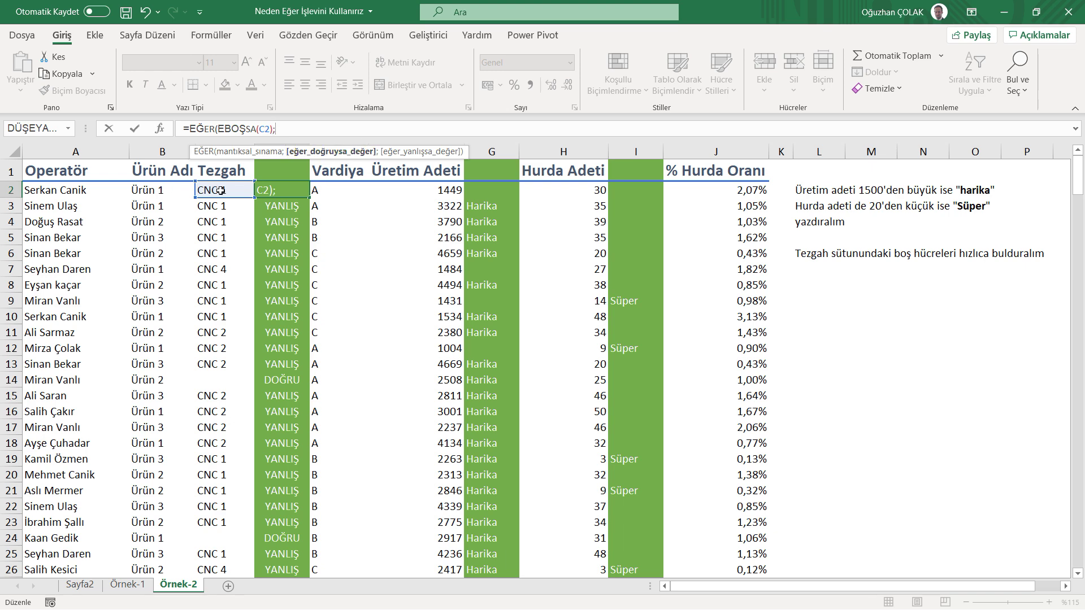
{"action": "type", "text": "\"Boş\""}
{"action": "type", "text": ";"}
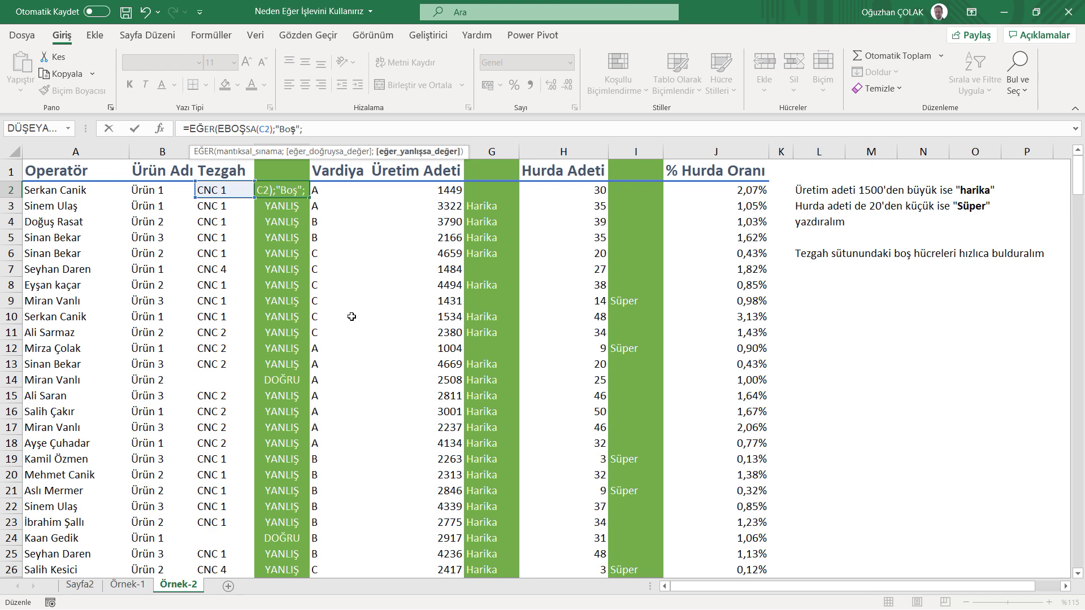
{"action": "type", "text": "\"\""}
{"action": "key", "text": "Return"}
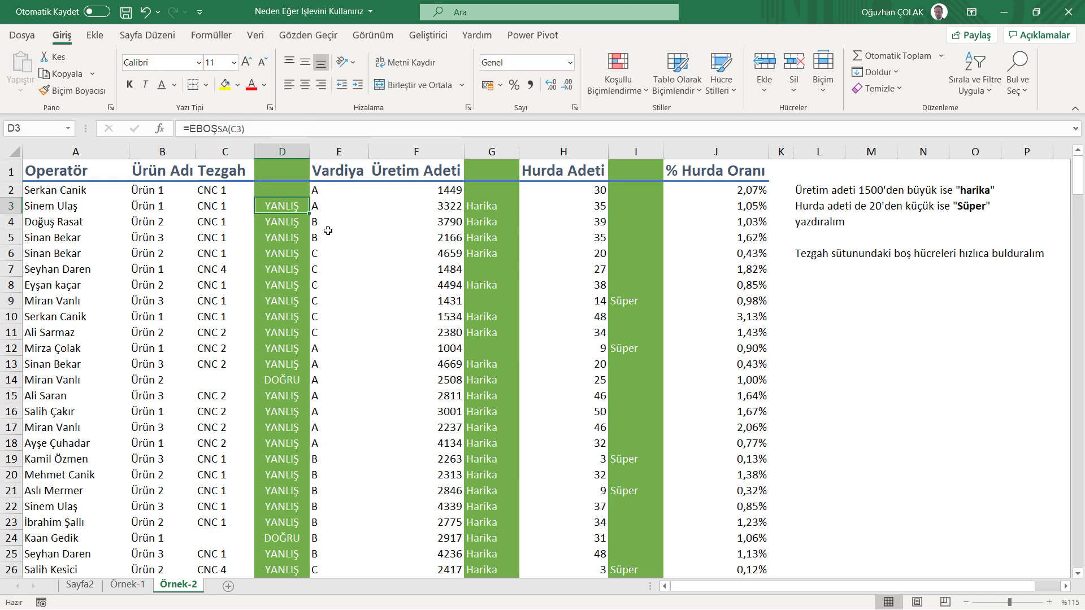
Step: Copy the Boş formula down column D, check D14, and narrow the column
{"action": "left_click", "coordinate": [296, 190]}
{"action": "double_click", "coordinate": [309, 197]}
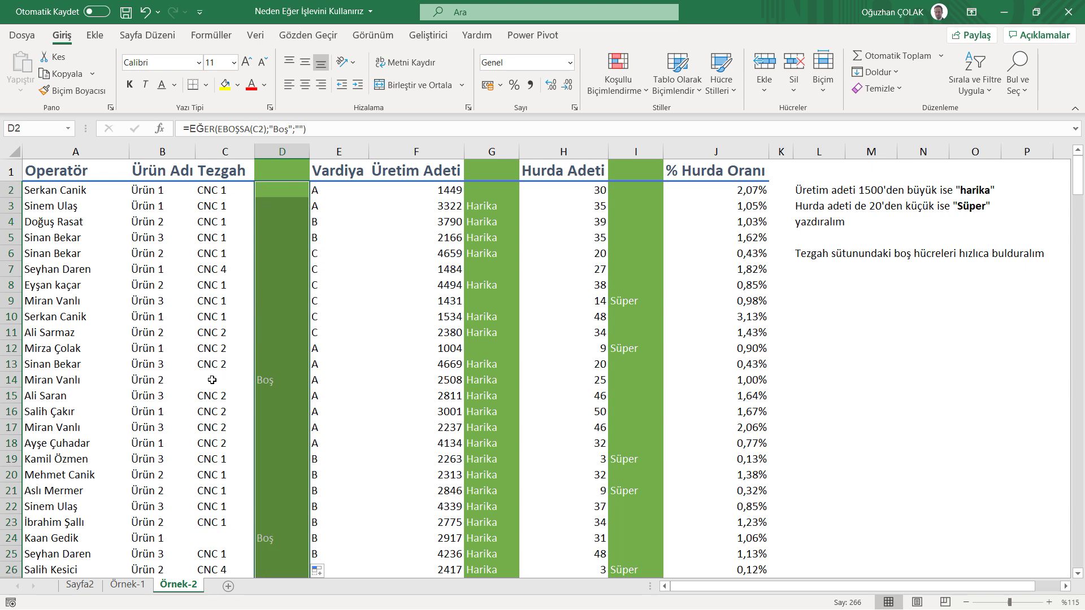
{"action": "left_click", "coordinate": [276, 377]}
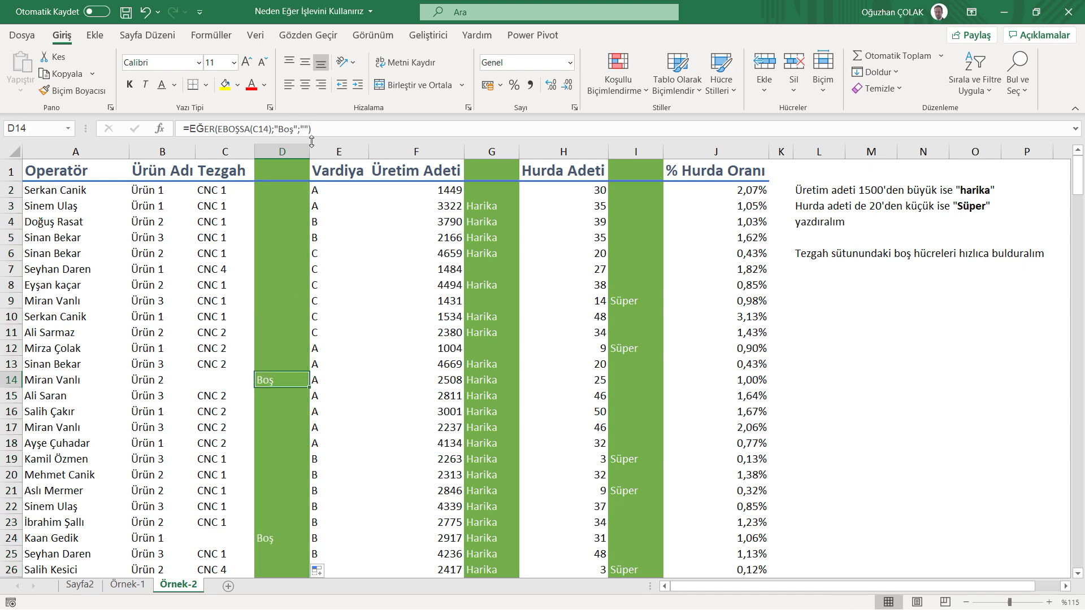
{"action": "left_click_drag", "start_coordinate": [307, 148], "coordinate": [277, 149]}
Step: Verify the Boş labels beside blank Tezgah cells through row 86, then select empty cell L7
{"action": "scroll", "coordinate": [281, 363], "scroll_direction": "down", "scroll_amount": 9}
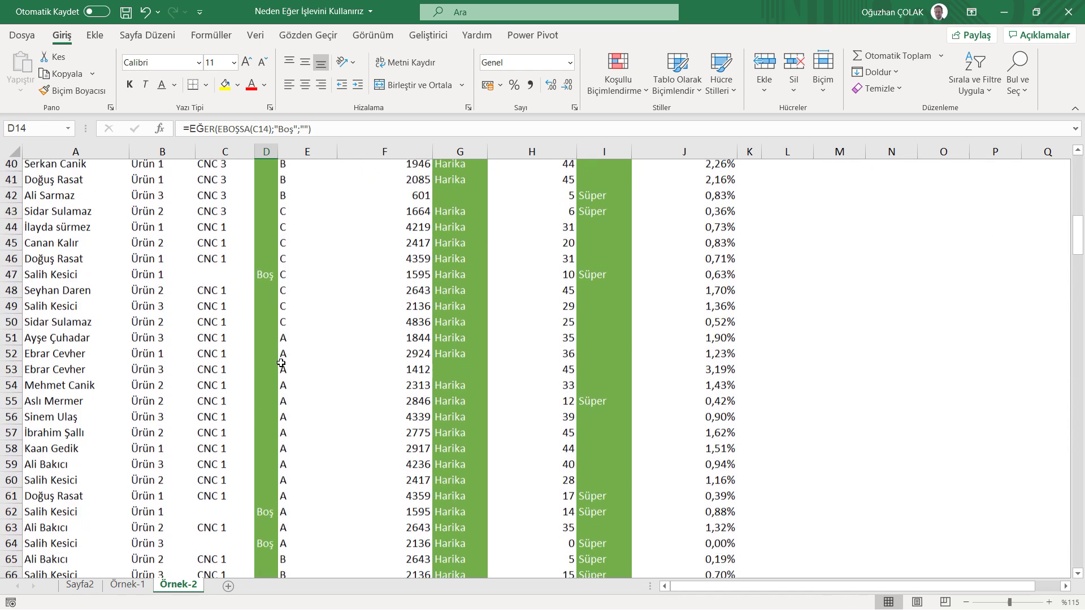
{"action": "scroll", "coordinate": [281, 363], "scroll_direction": "down", "scroll_amount": 4}
{"action": "scroll", "coordinate": [281, 362], "scroll_direction": "down", "scroll_amount": 4}
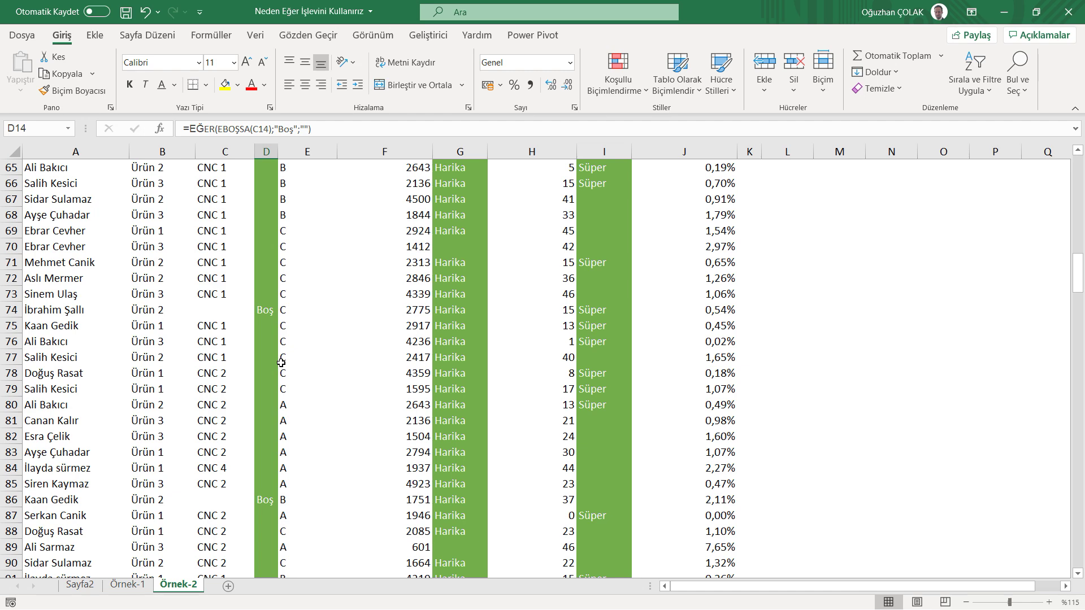
{"action": "scroll", "coordinate": [280, 363], "scroll_direction": "up", "scroll_amount": 20}
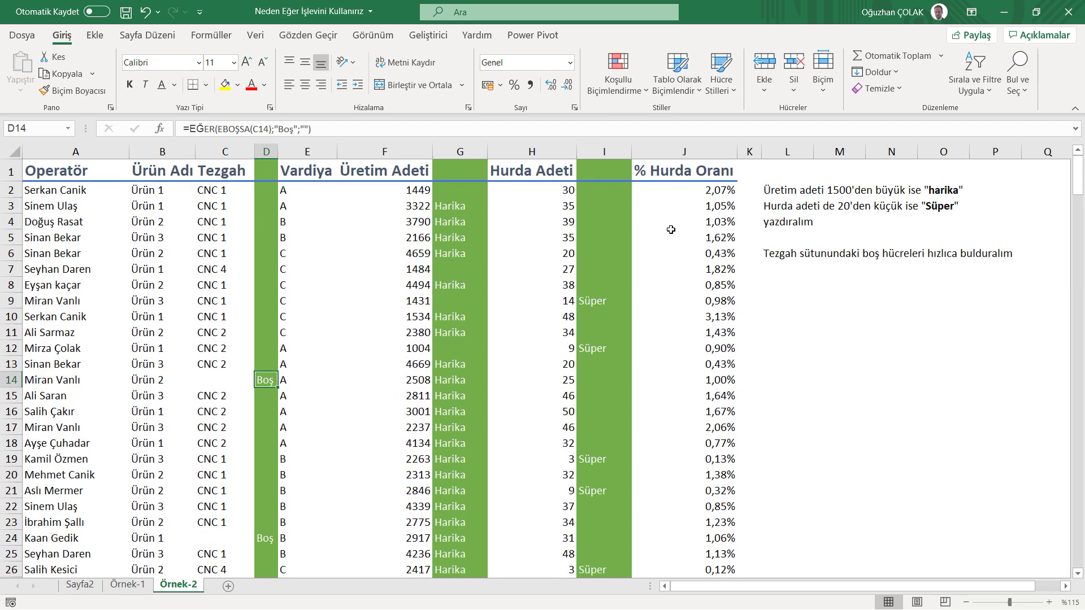
{"action": "left_click", "coordinate": [793, 265]}
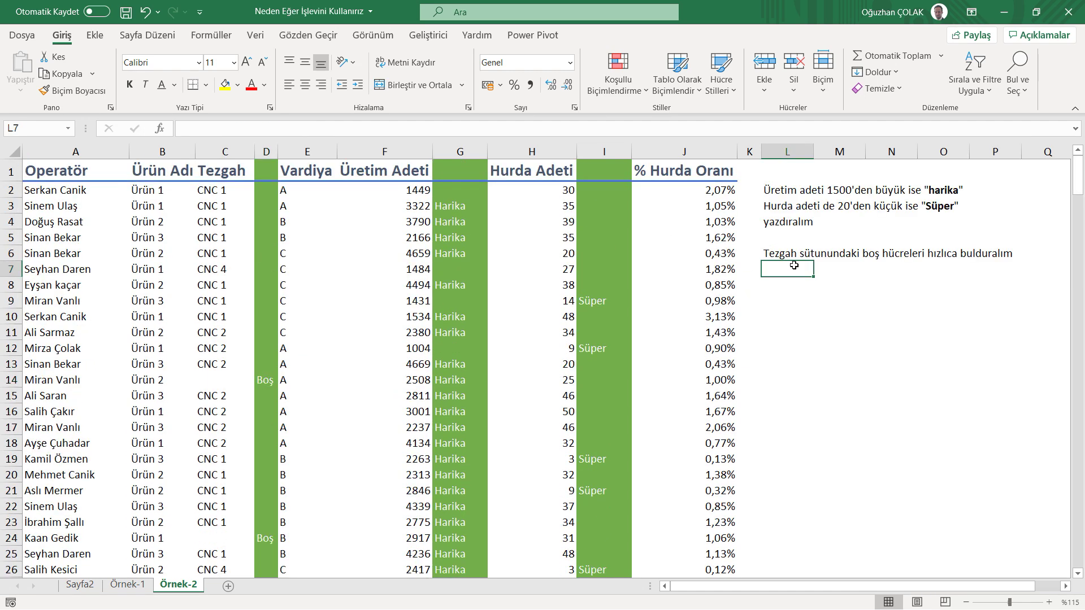